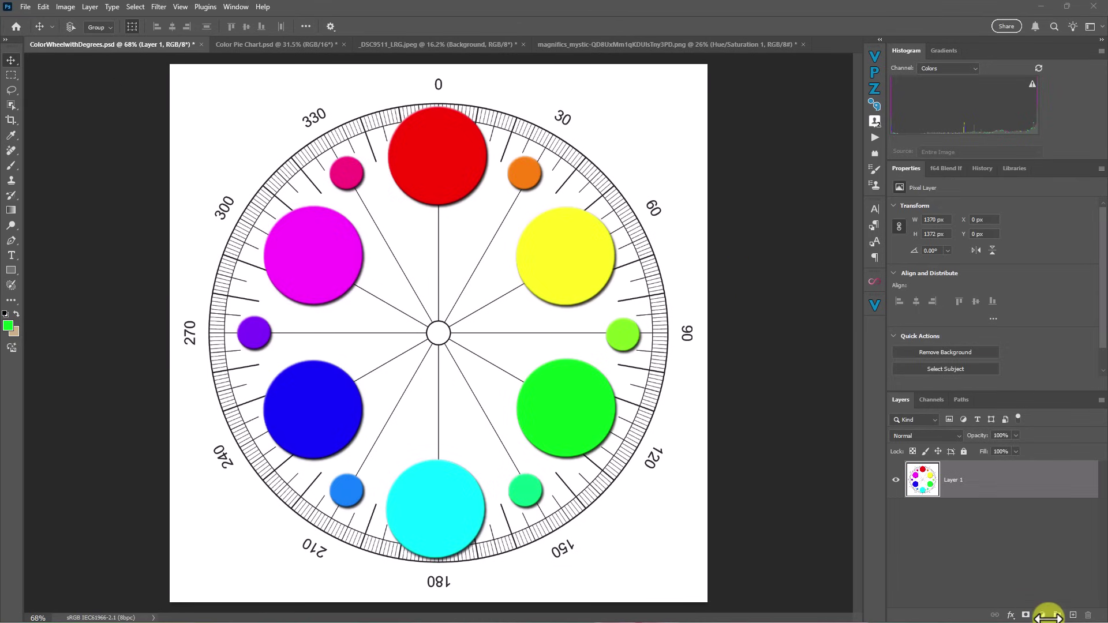
# Add a Hue/Saturation adjustment layer above Layer 1, enlarge its Properties panel, and keep the Default preset
pyautogui.click(1042, 615)
pyautogui.click(944, 566)
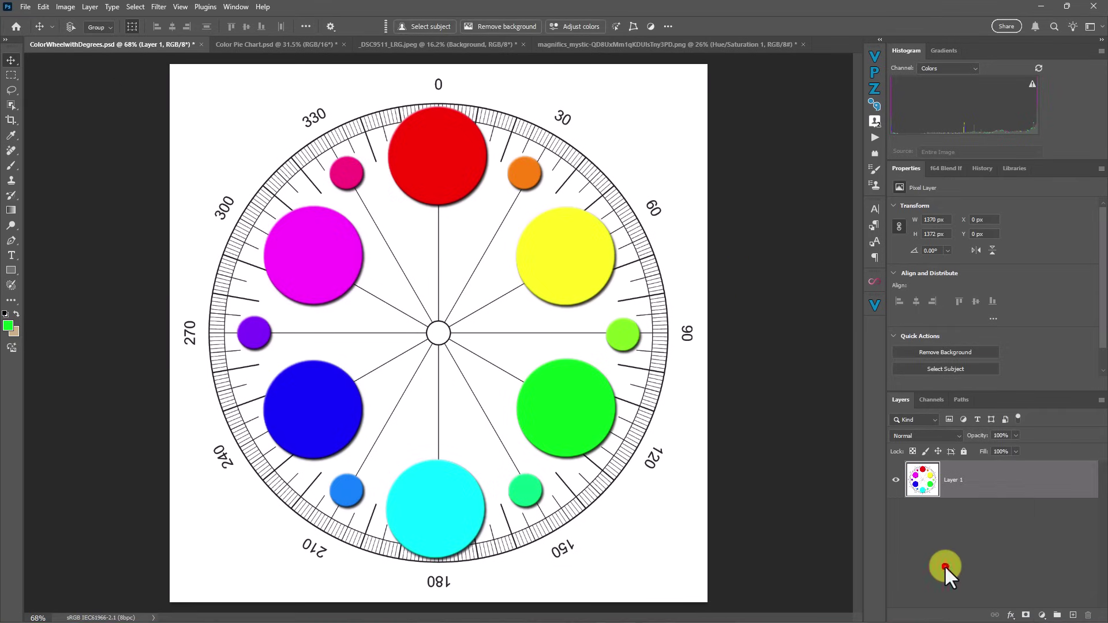
pyautogui.click(1049, 615)
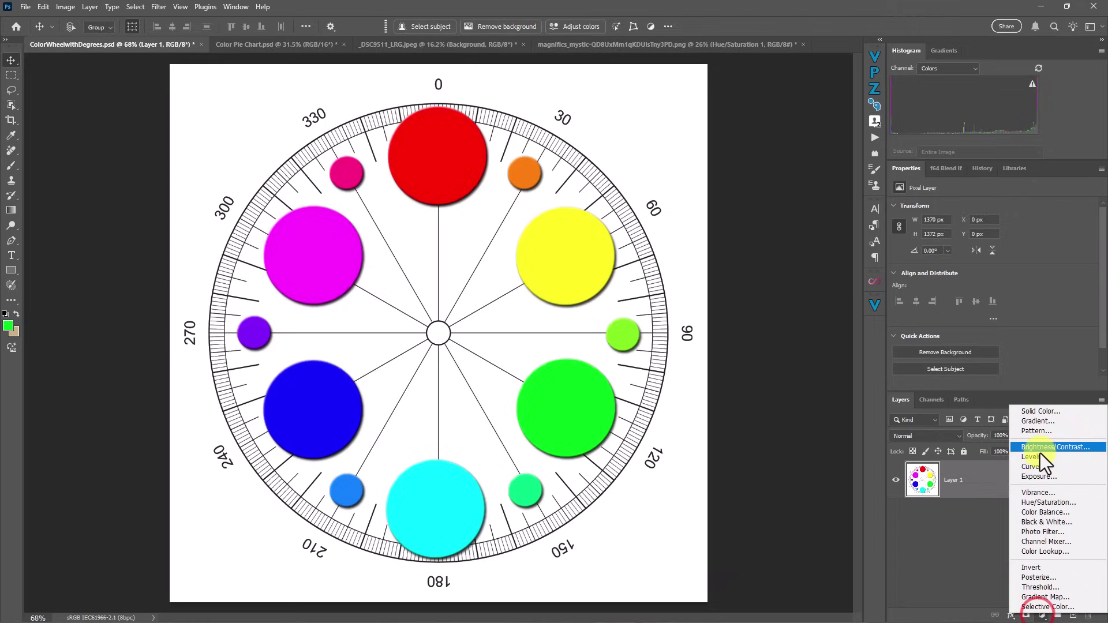
pyautogui.click(1046, 503)
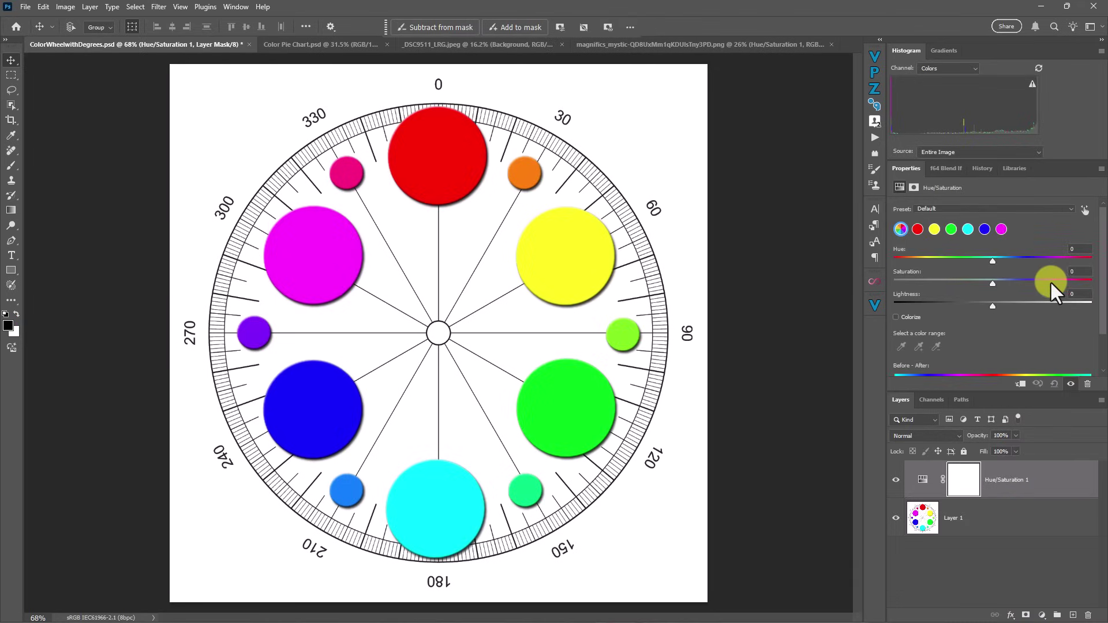
pyautogui.moveTo(1009, 391); pyautogui.dragTo(1006, 445)
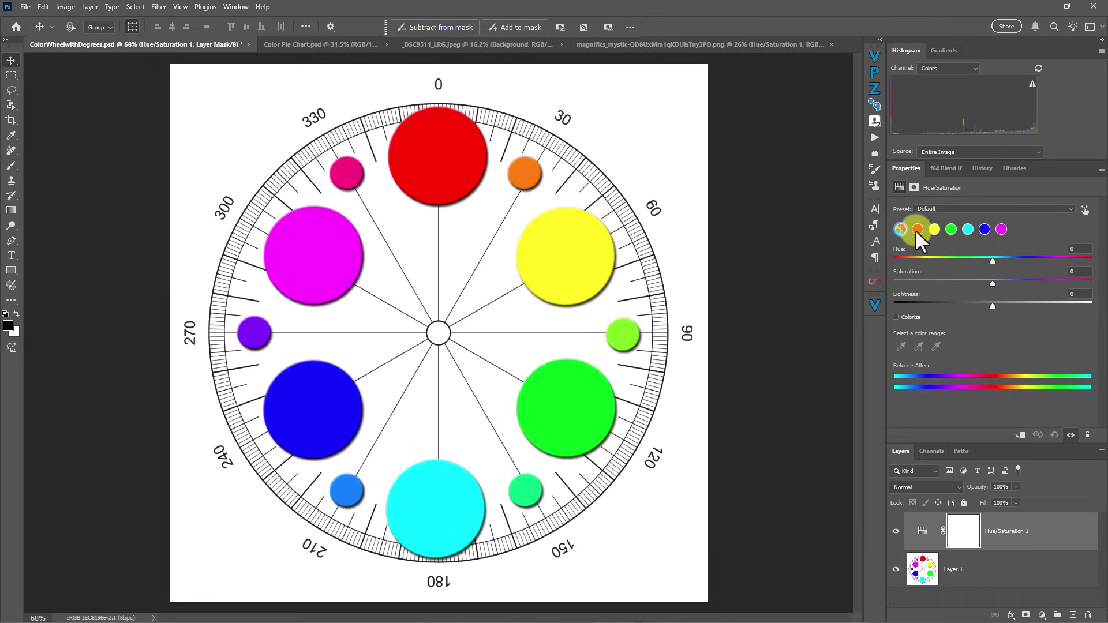
pyautogui.click(931, 209)
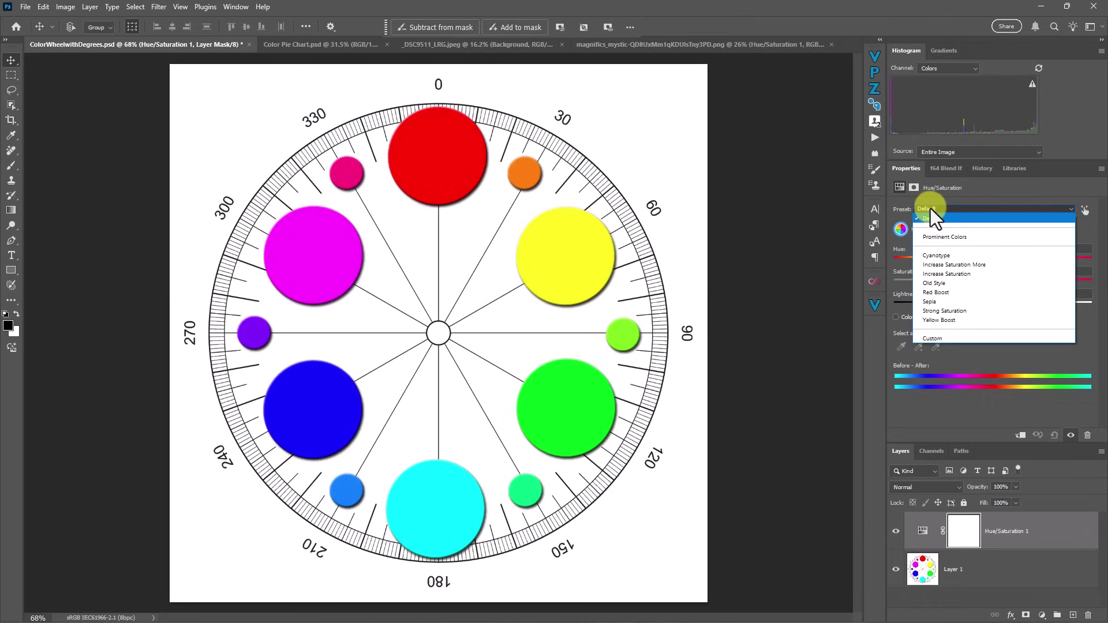
pyautogui.click(928, 208)
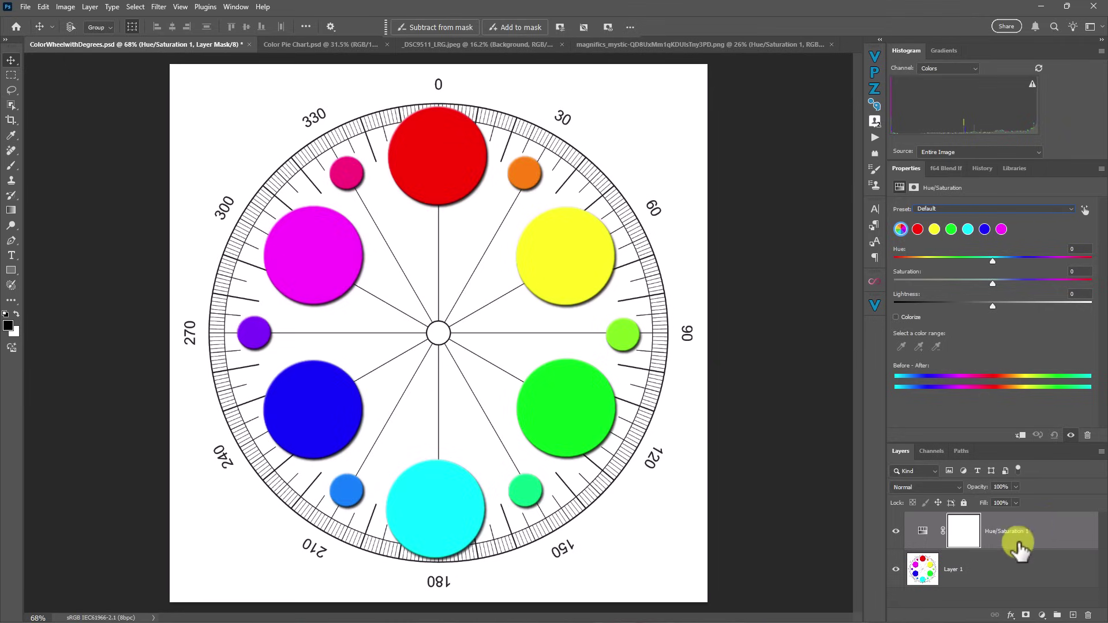
pyautogui.click(1041, 616)
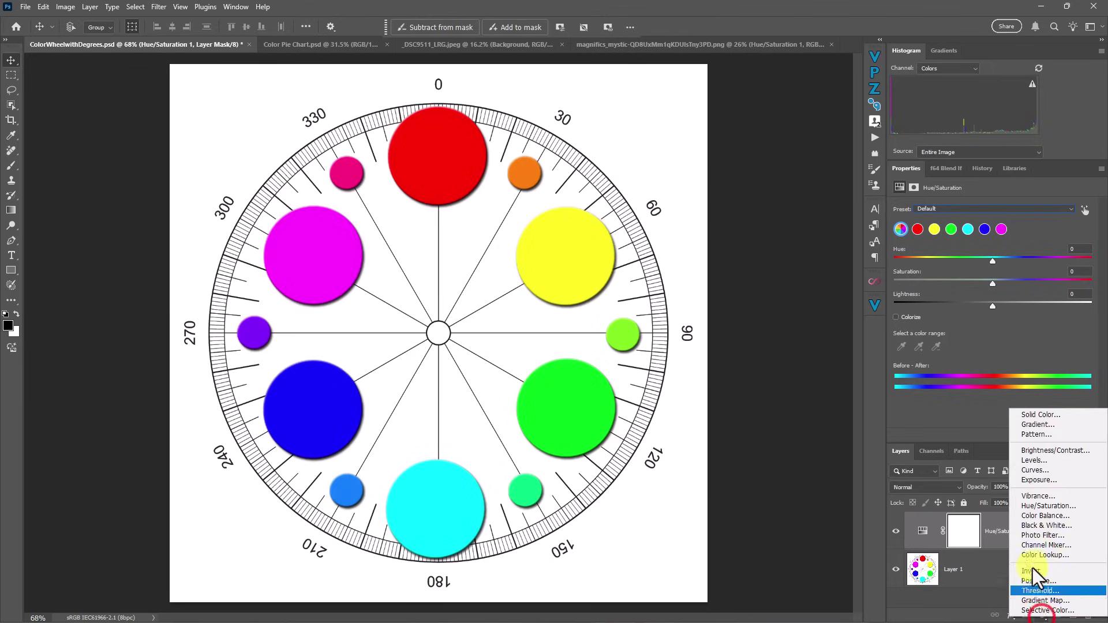
pyautogui.click(922, 523)
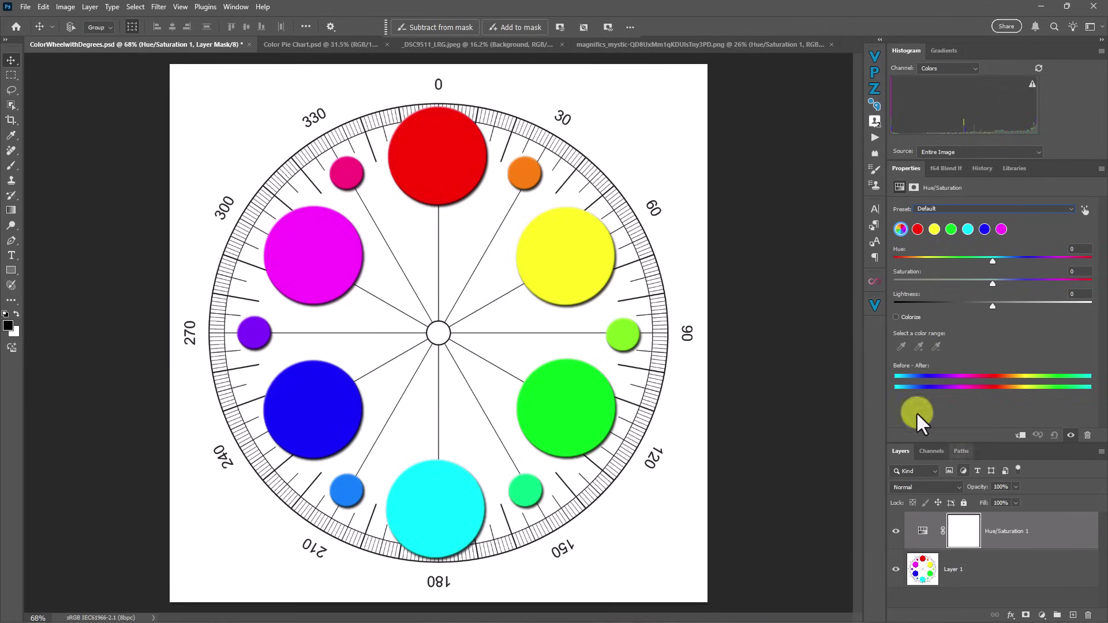
# Delete the Hue/Saturation 1 adjustment layer
pyautogui.click(1041, 534)
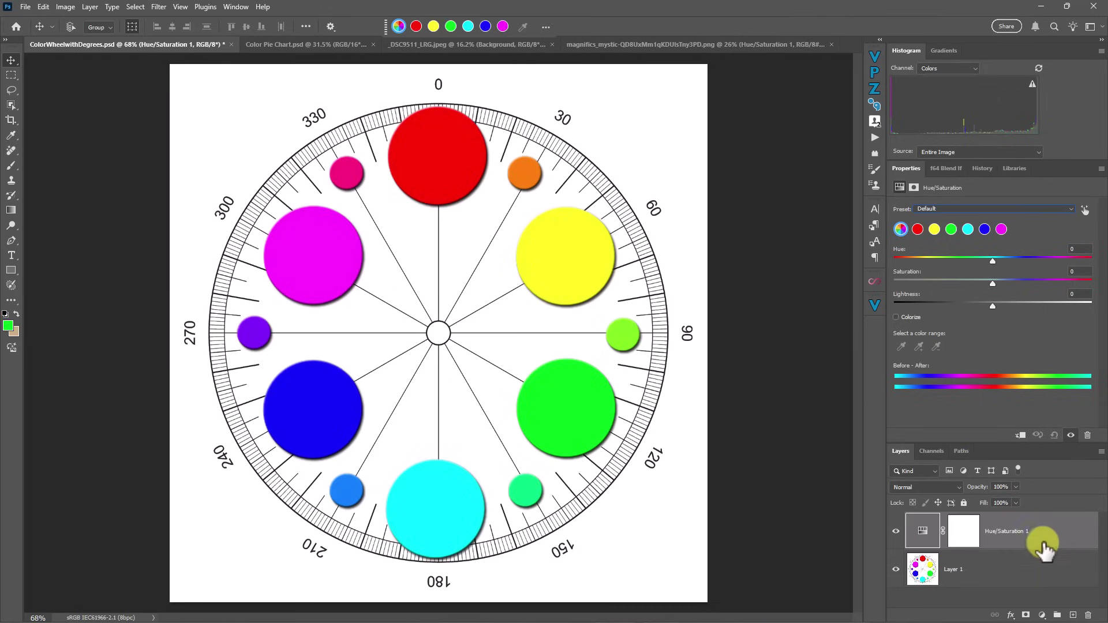
pyautogui.click(1045, 531)
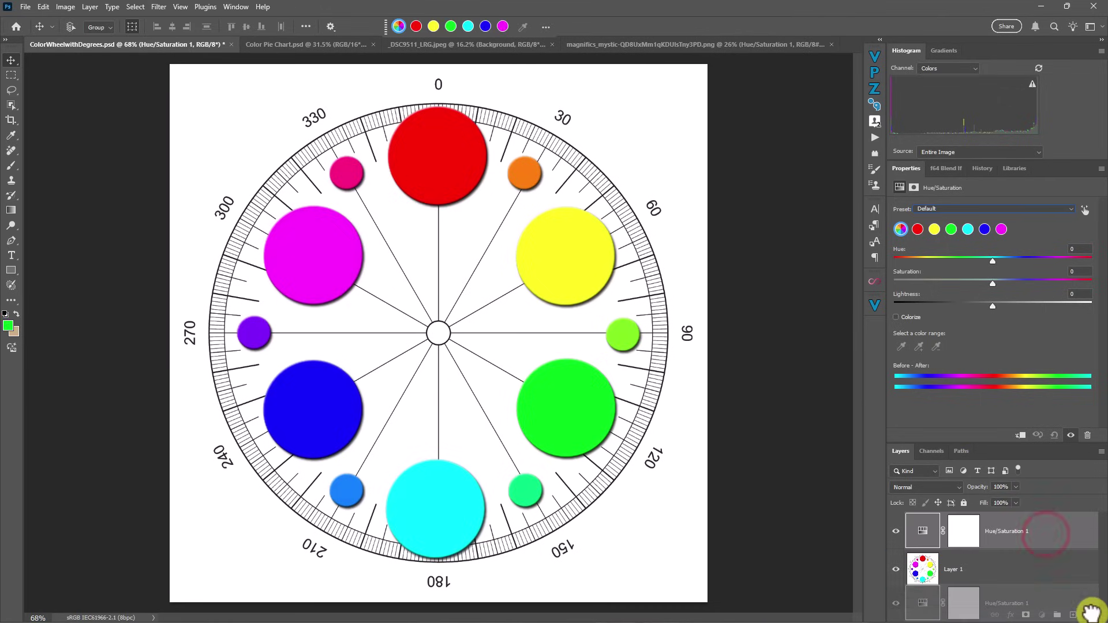
pyautogui.press('Delete')
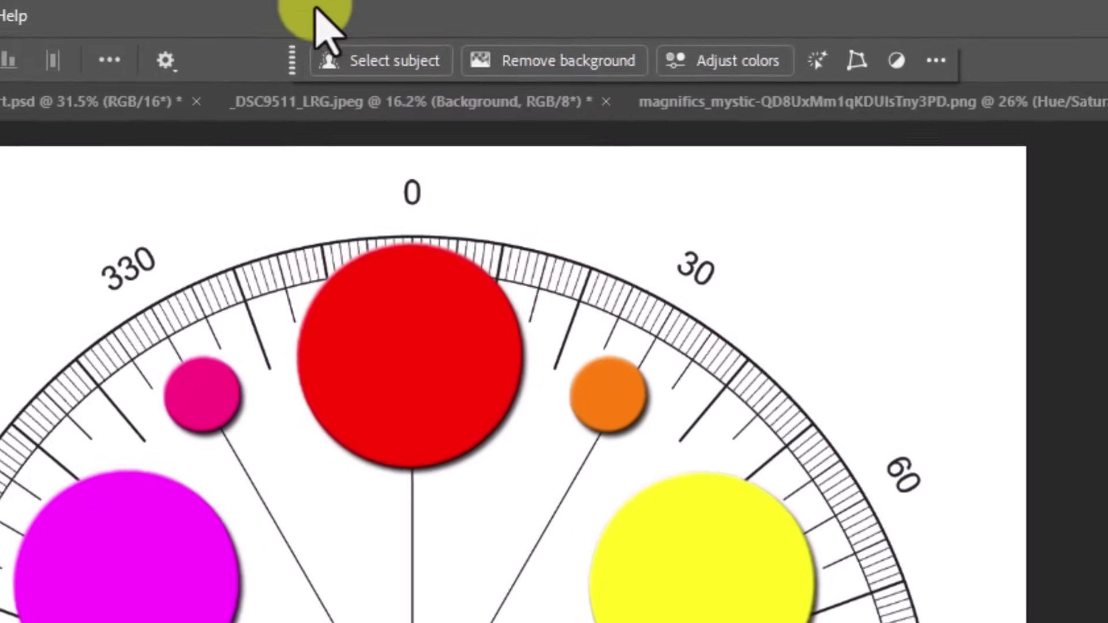
# Reposition the contextual task bar and apply Adjust colors for a Prominent Colors adjustment
pyautogui.moveTo(292, 60); pyautogui.dragTo(215, 69)
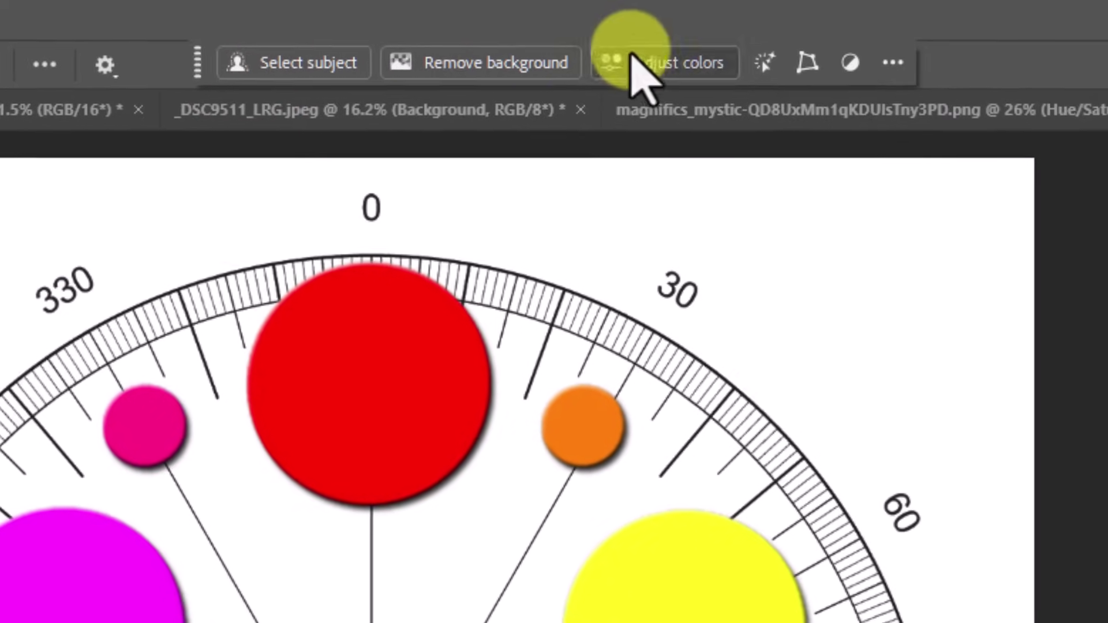
pyautogui.click(893, 62)
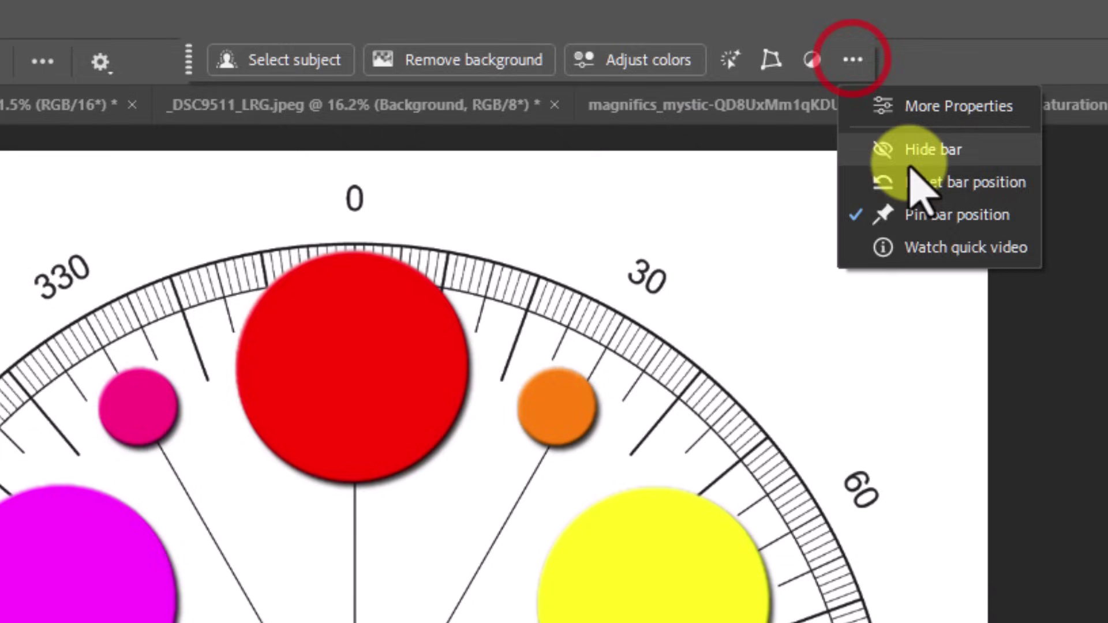
pyautogui.click(928, 62)
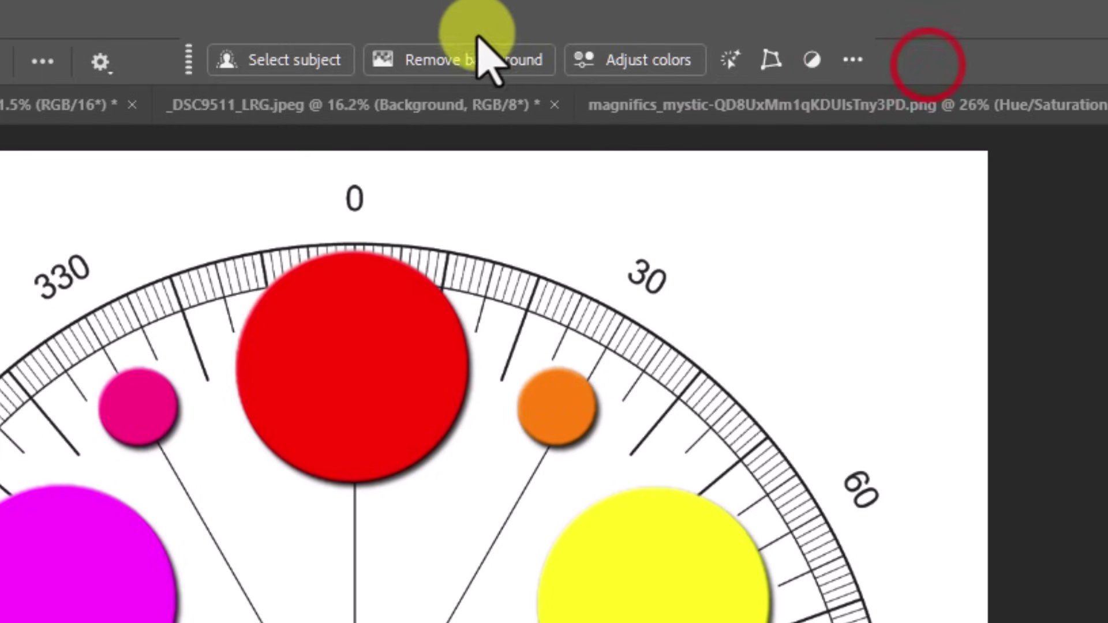
pyautogui.click(626, 57)
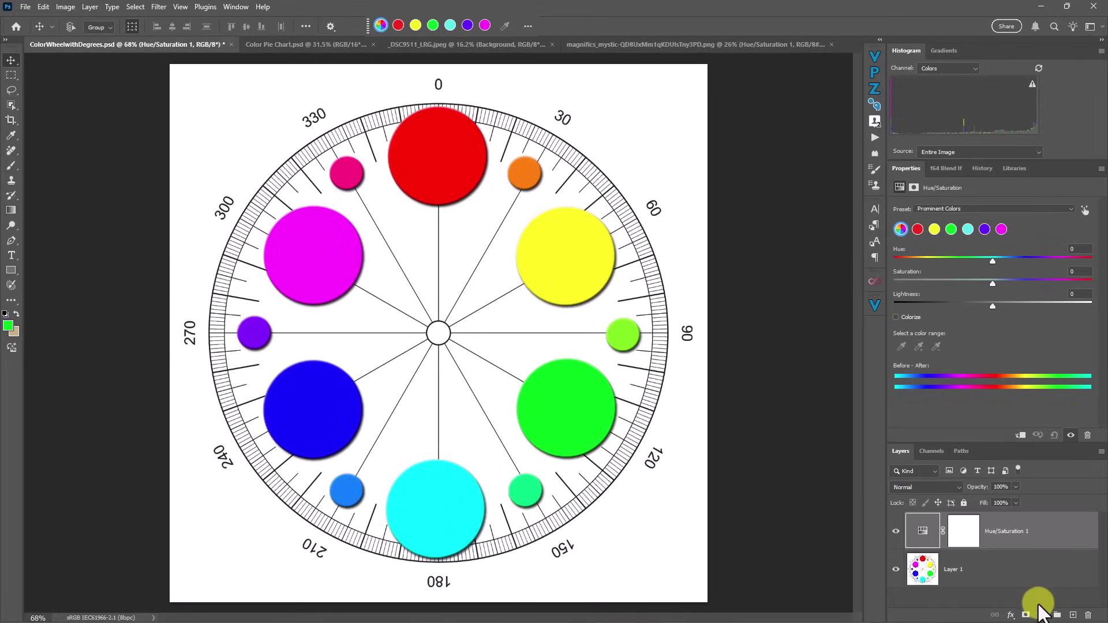
pyautogui.click(1044, 615)
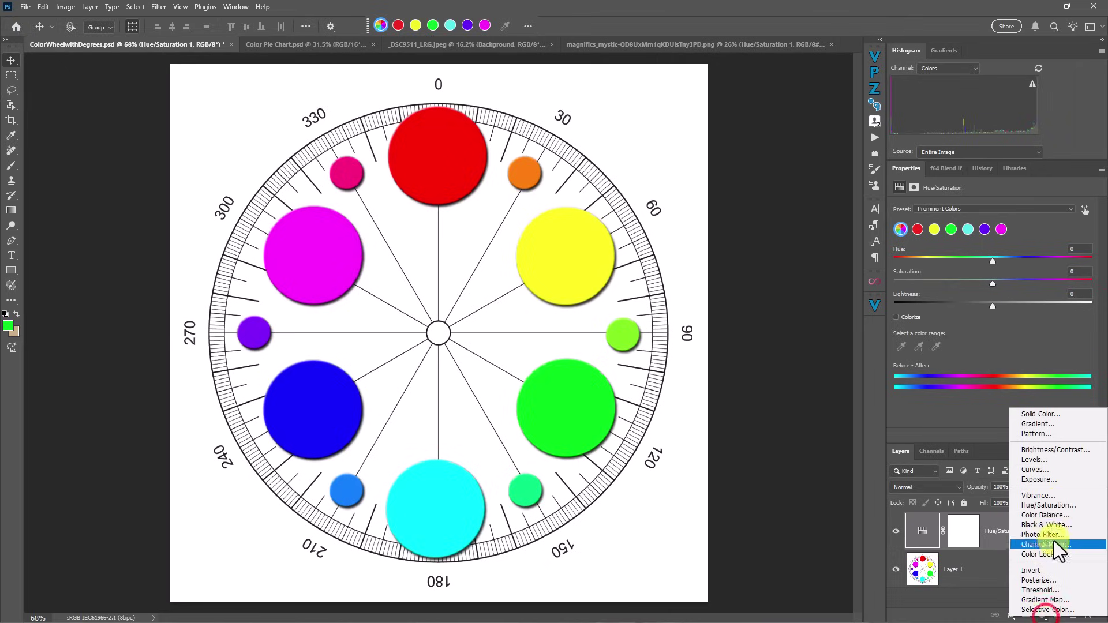
pyautogui.click(1056, 502)
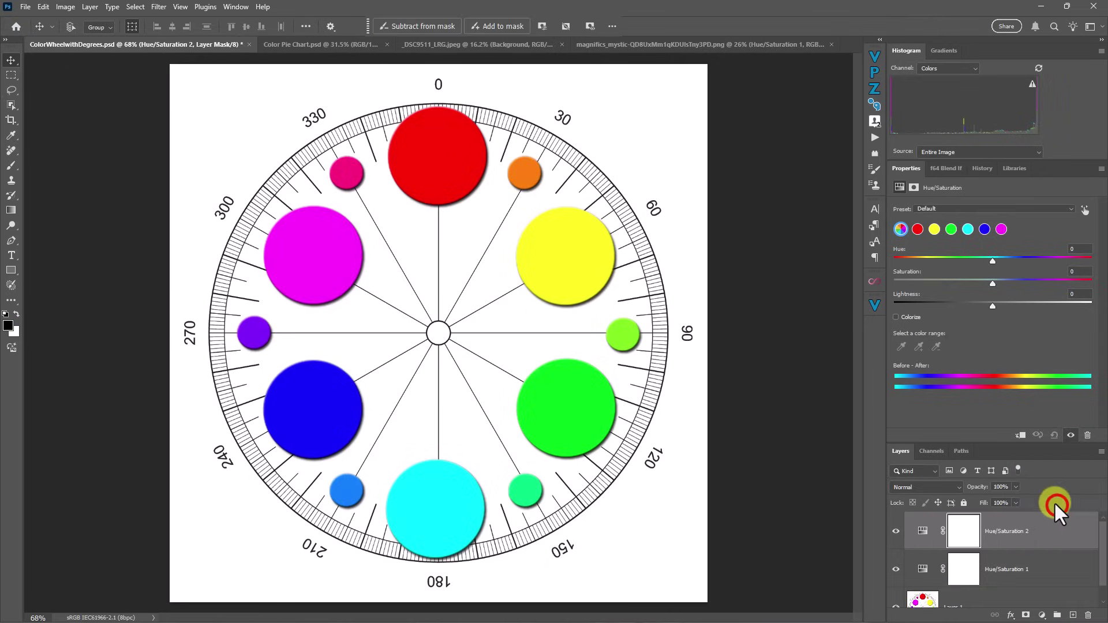
pyautogui.click(1034, 546)
pyautogui.click(1043, 563)
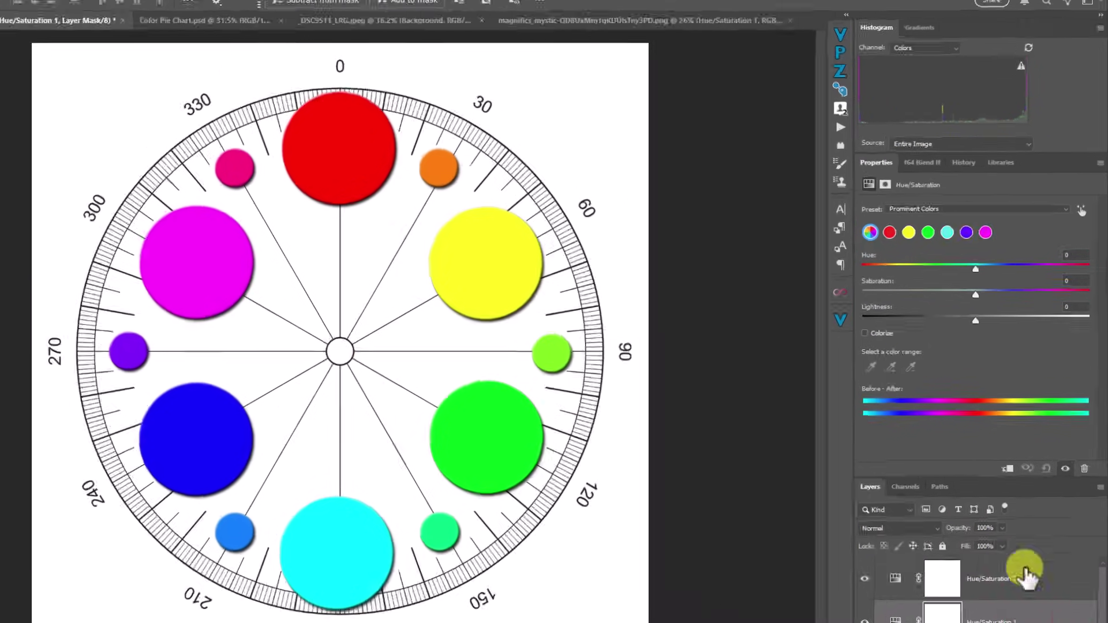
pyautogui.click(1027, 531)
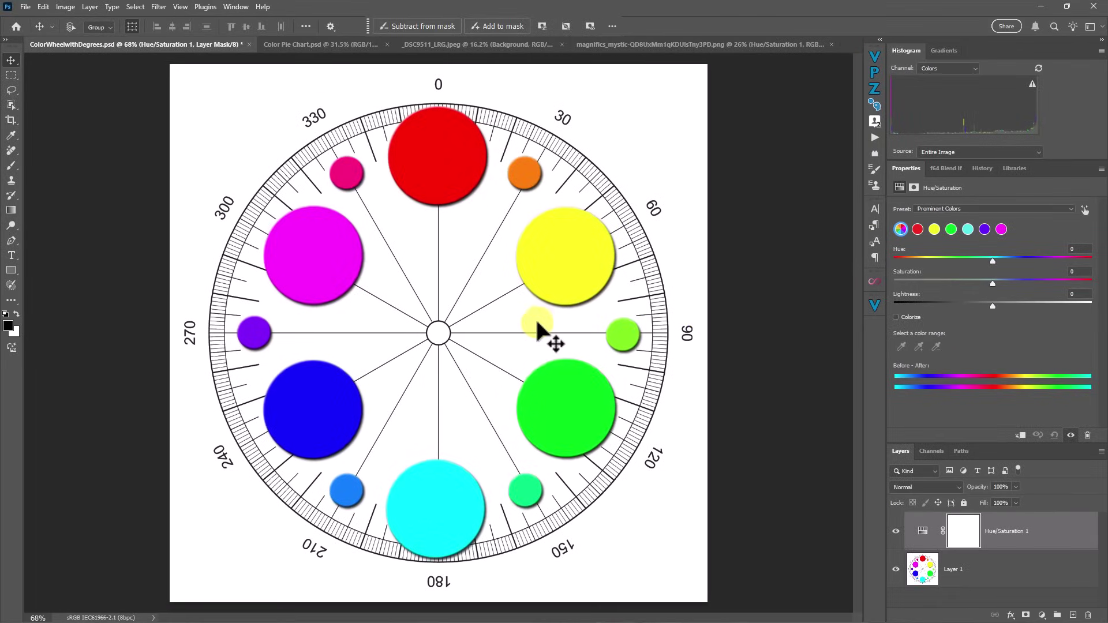
# Switch to _DSC9511_LRG.jpeg and add a Prominent Colors Hue/Saturation adjustment with Adjust colors
pyautogui.click(472, 46)
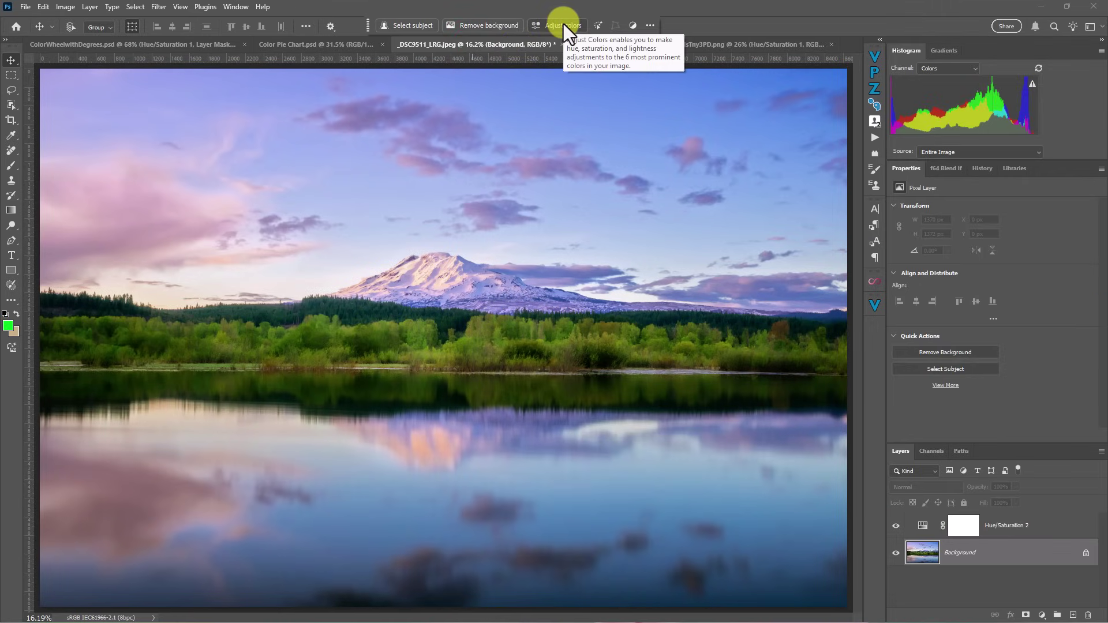
pyautogui.click(563, 23)
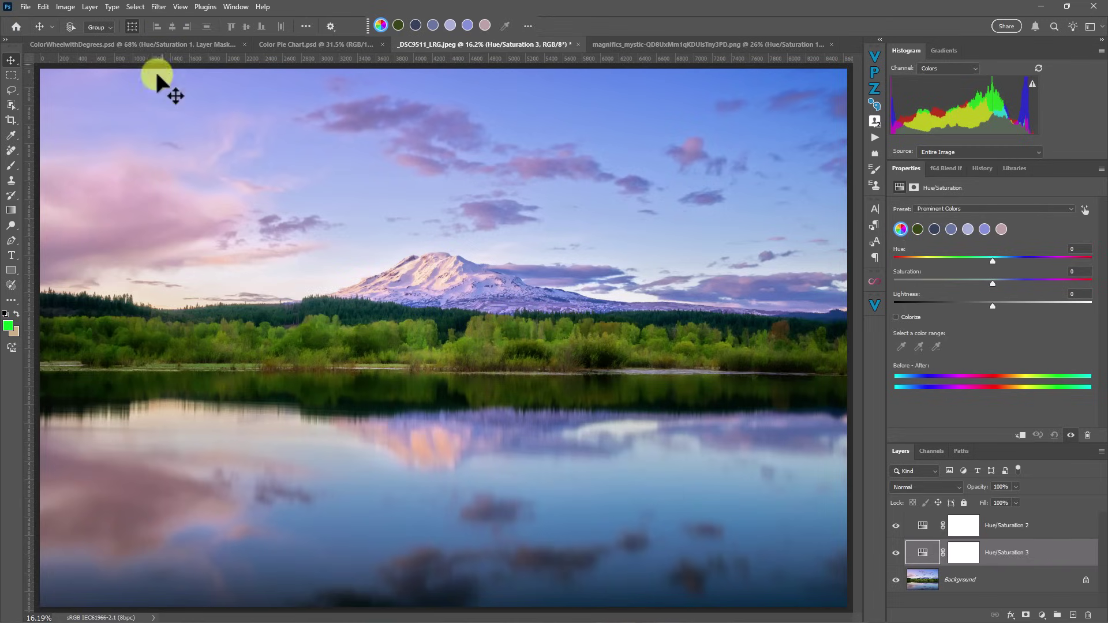
# Return to the colour wheel document and reset the adjustment preset to Default
pyautogui.click(164, 45)
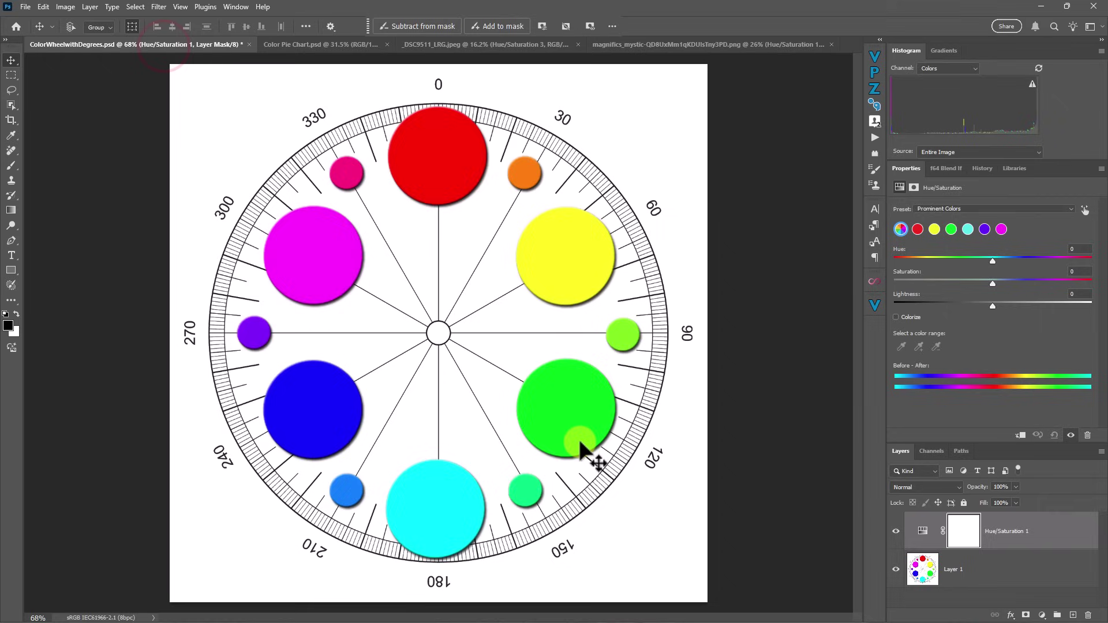
pyautogui.click(917, 229)
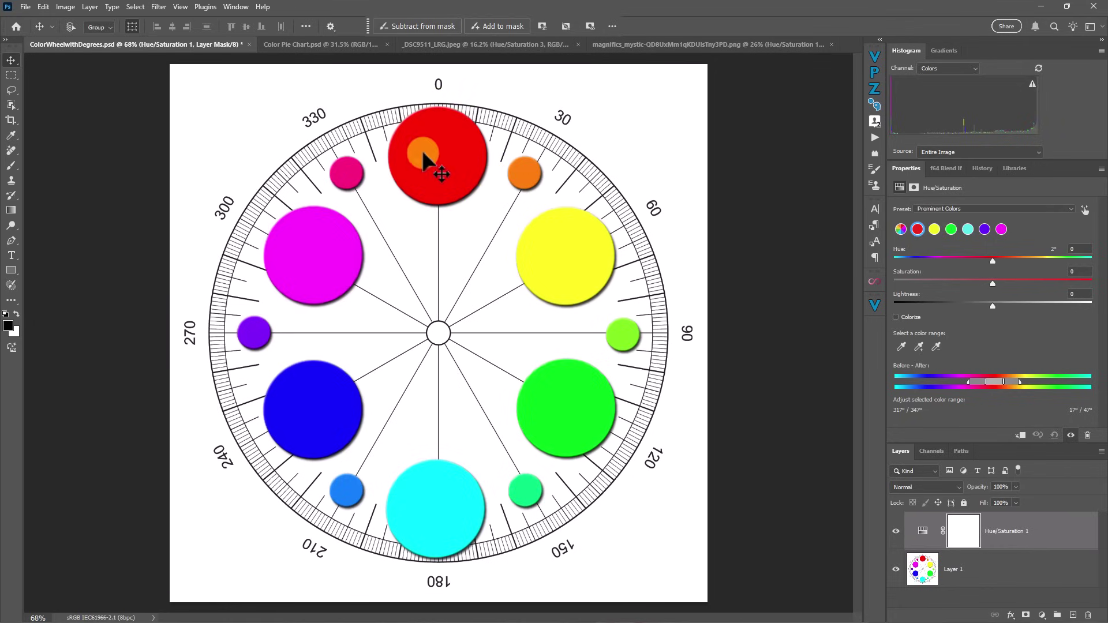
pyautogui.click(935, 209)
pyautogui.click(936, 222)
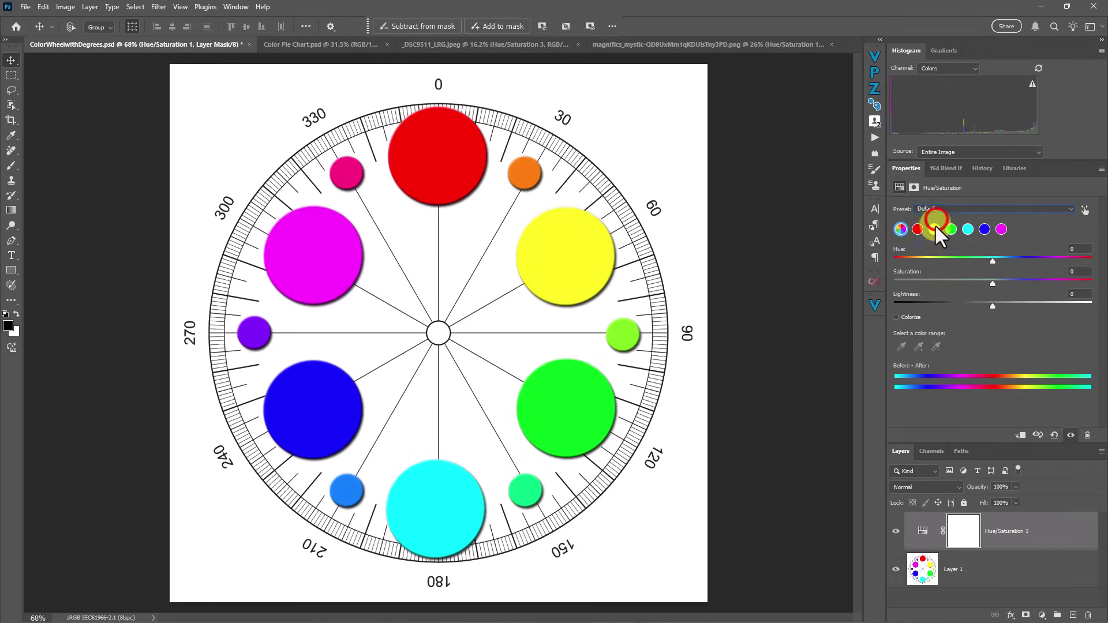
# Step through the red, yellow, green, cyan and blue swatches, ending on magenta at 300°
pyautogui.click(917, 228)
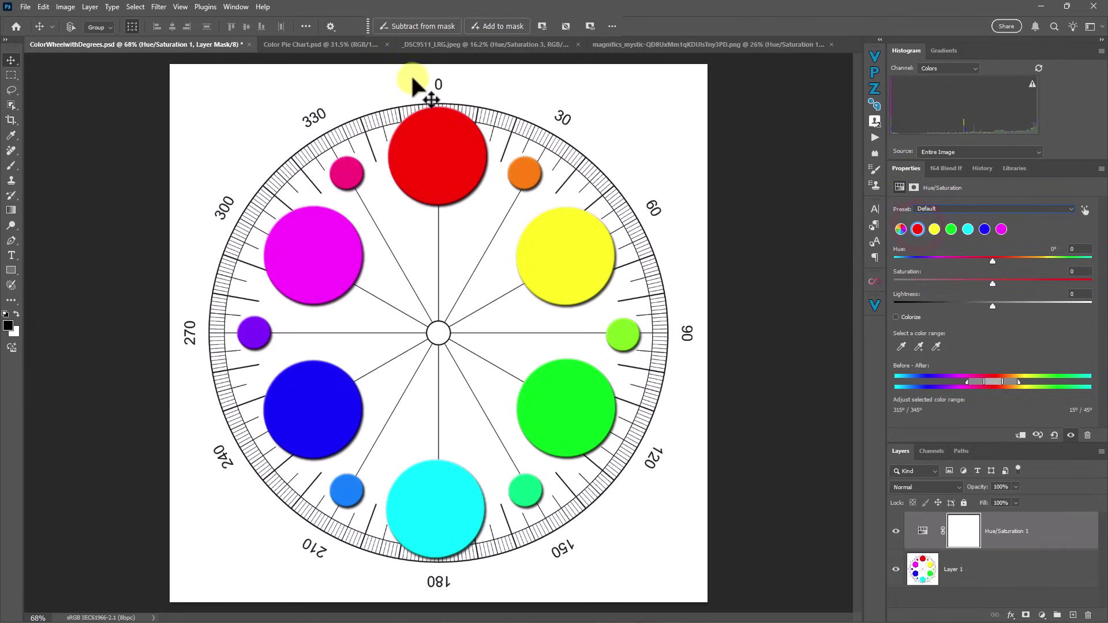
pyautogui.click(937, 229)
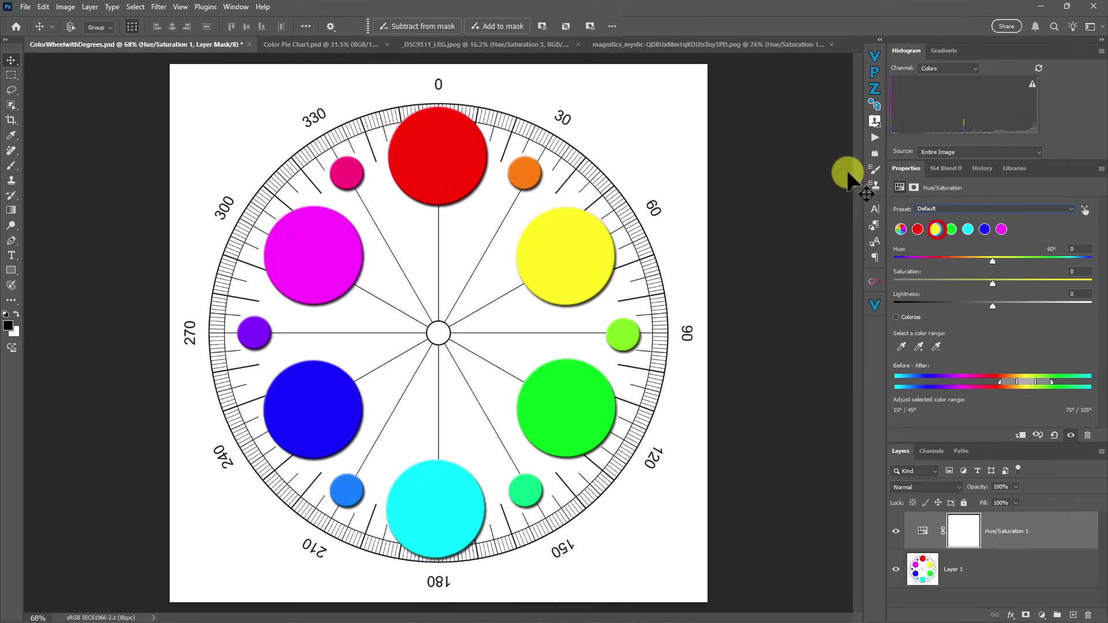
pyautogui.click(951, 229)
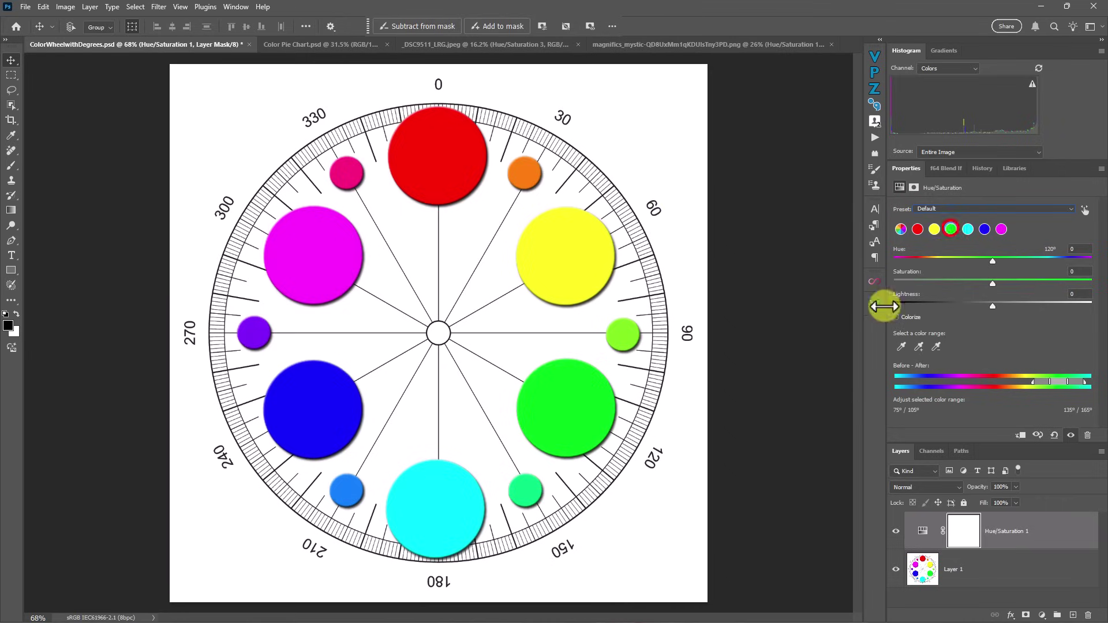
pyautogui.click(968, 229)
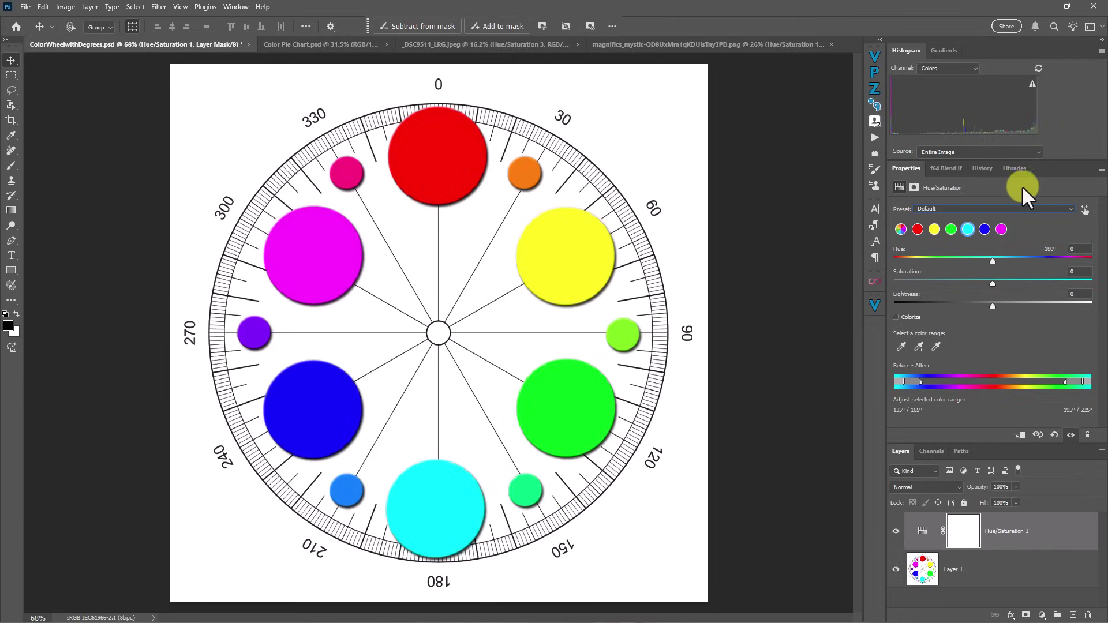
pyautogui.click(985, 229)
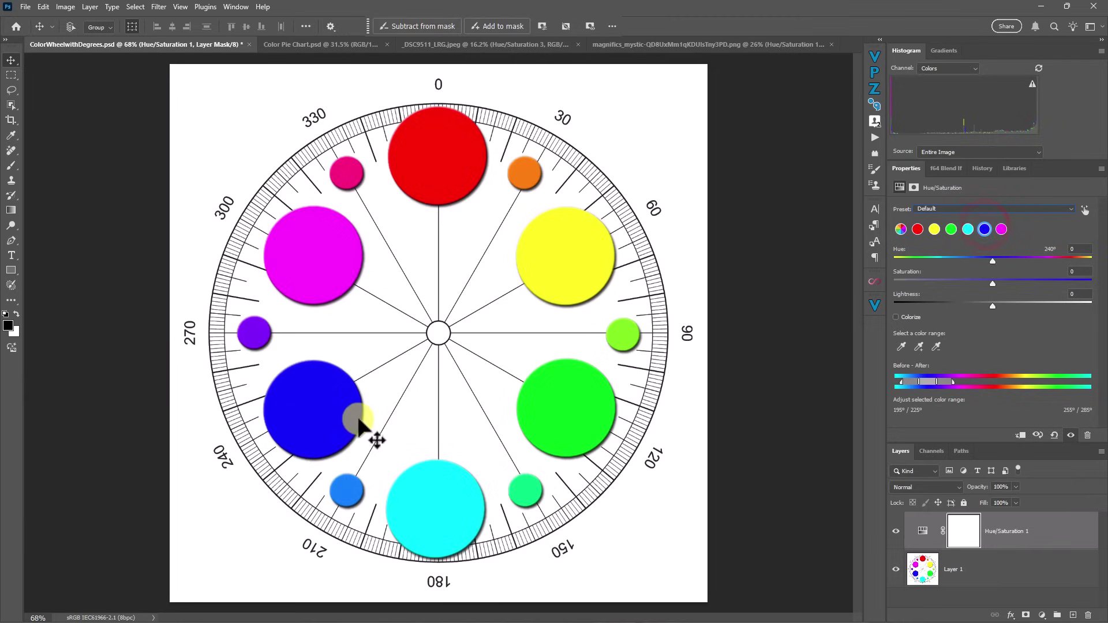
pyautogui.click(1001, 229)
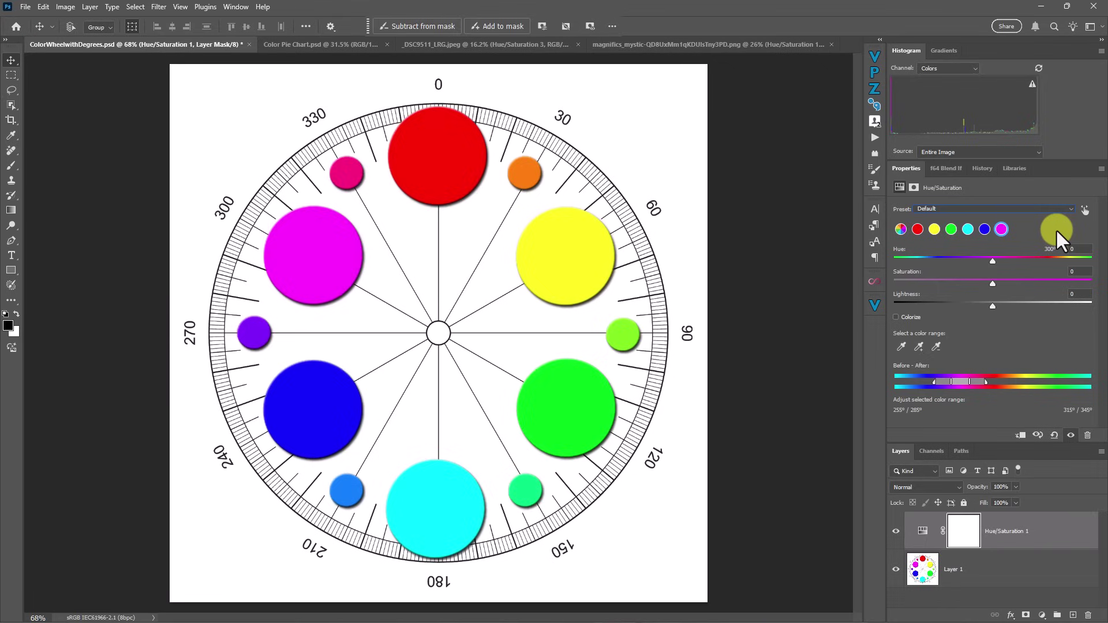
pyautogui.click(459, 46)
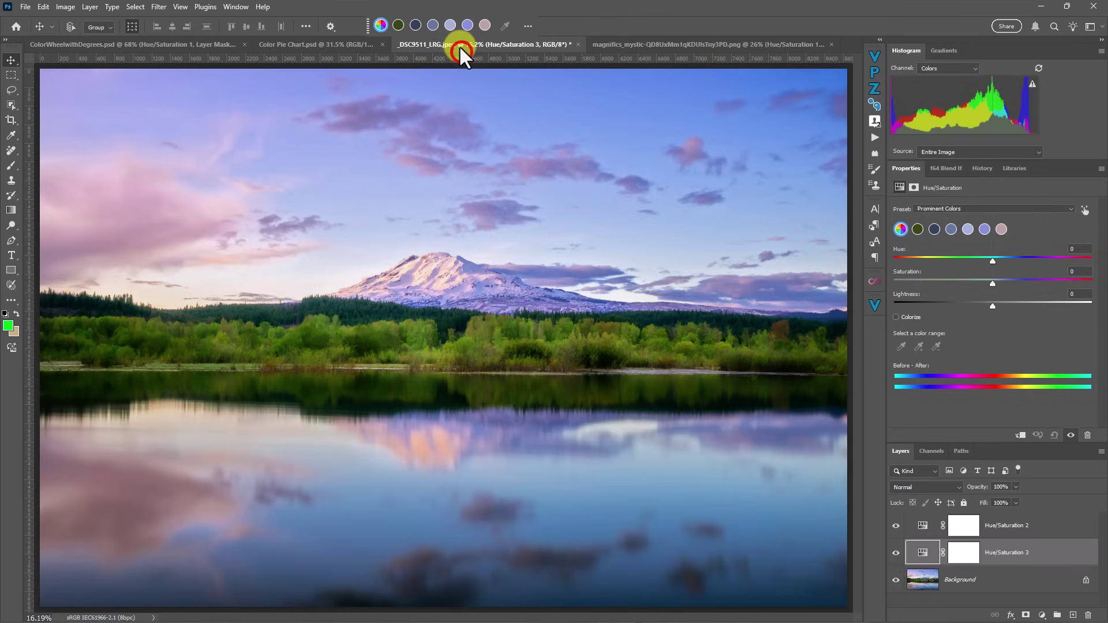
pyautogui.click(185, 46)
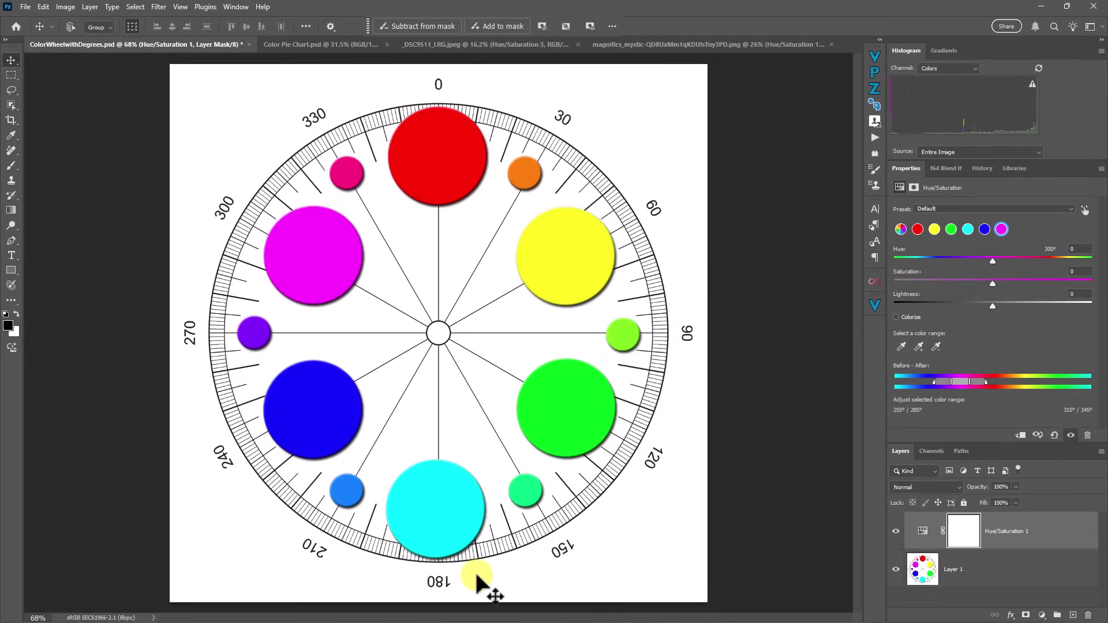
# Add a Prominent Colors Hue/Saturation adjustment to Color Pie Chart.psd
pyautogui.click(313, 46)
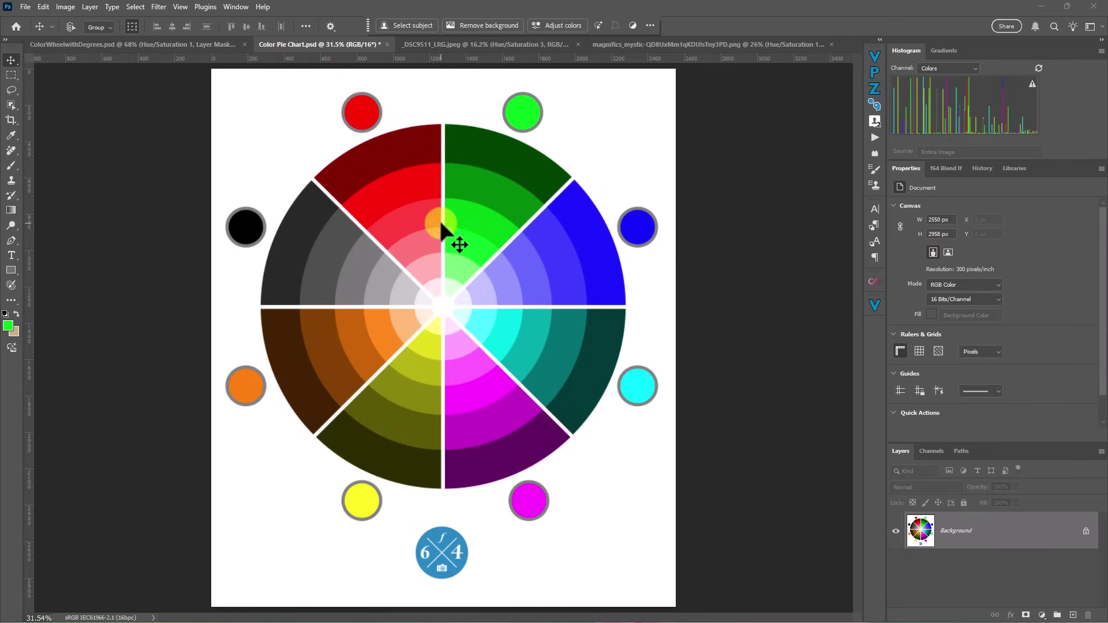
pyautogui.click(550, 23)
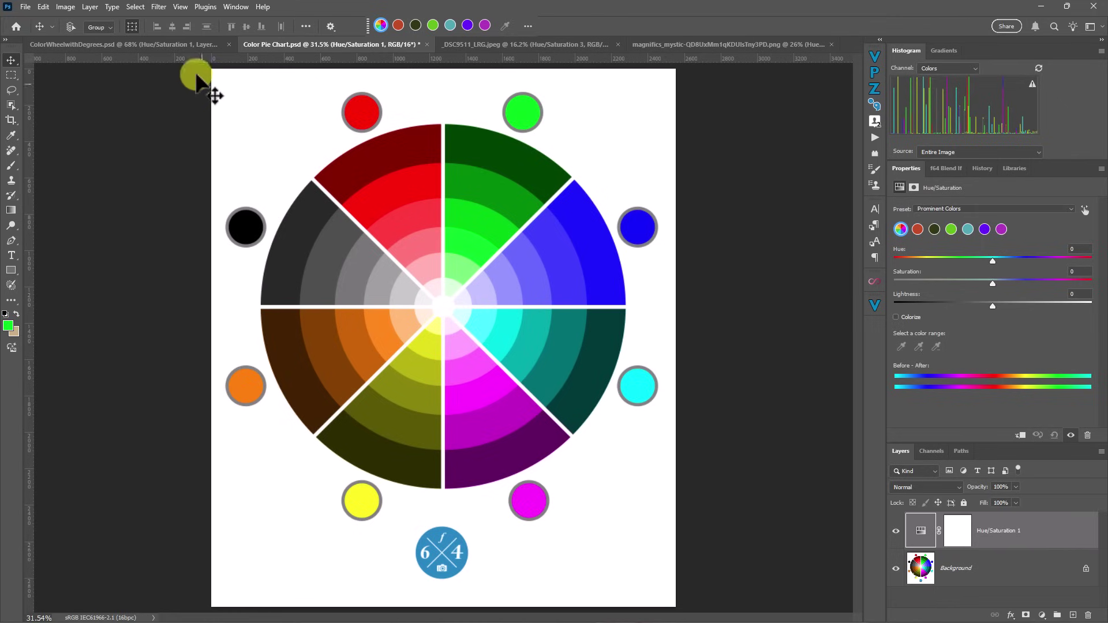
pyautogui.click(165, 42)
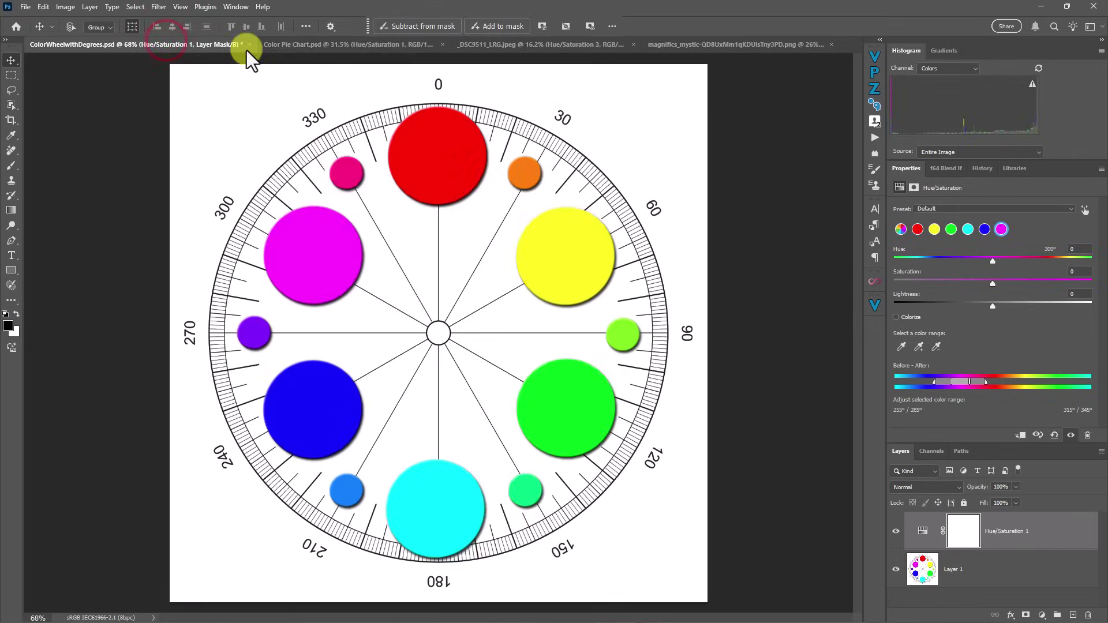
pyautogui.click(288, 46)
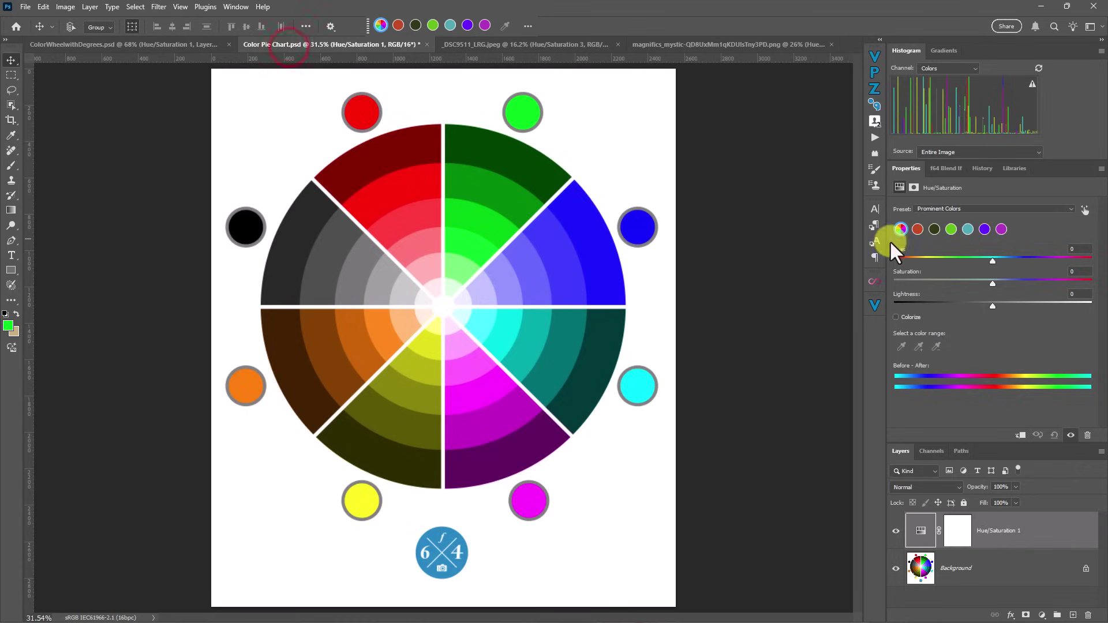
# Aim the adjustment at the red range near 15°, leaving values at 0
pyautogui.click(918, 230)
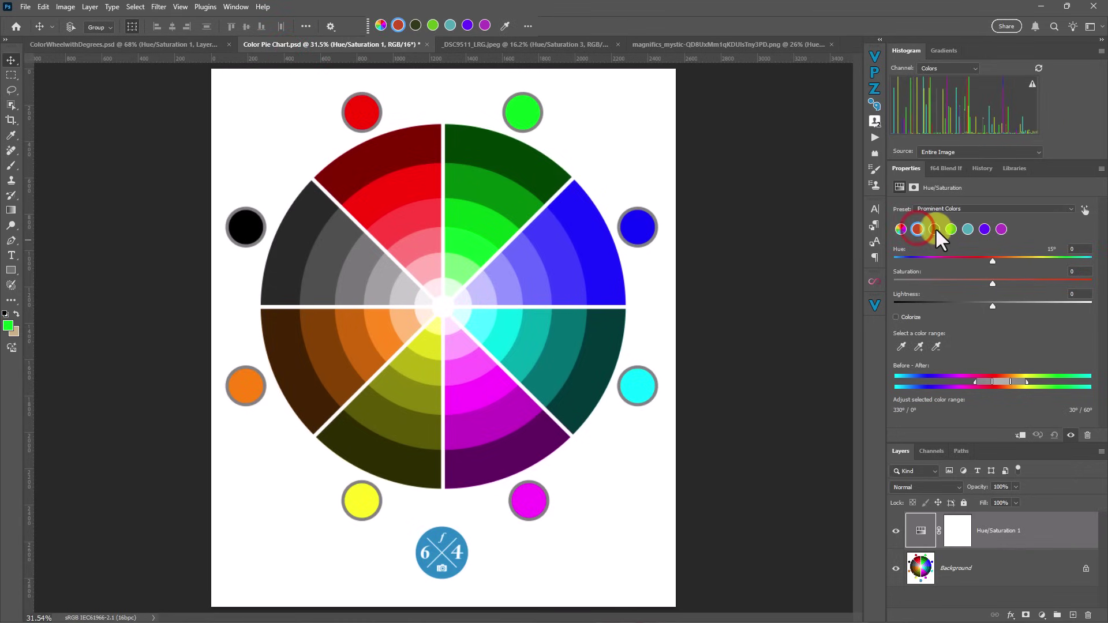
pyautogui.click(952, 229)
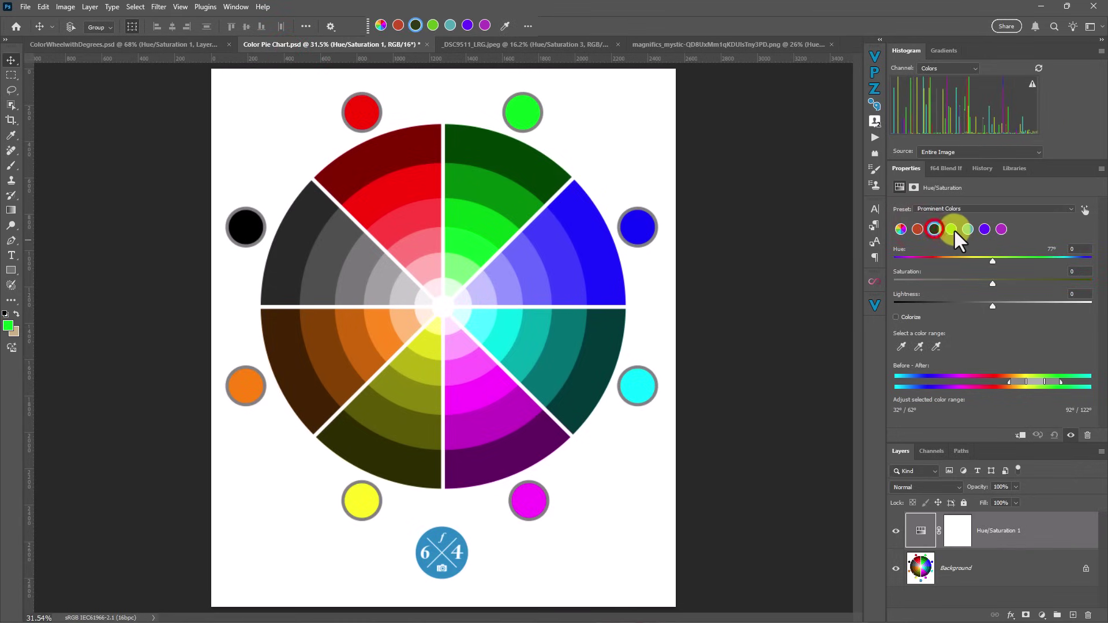
pyautogui.click(917, 229)
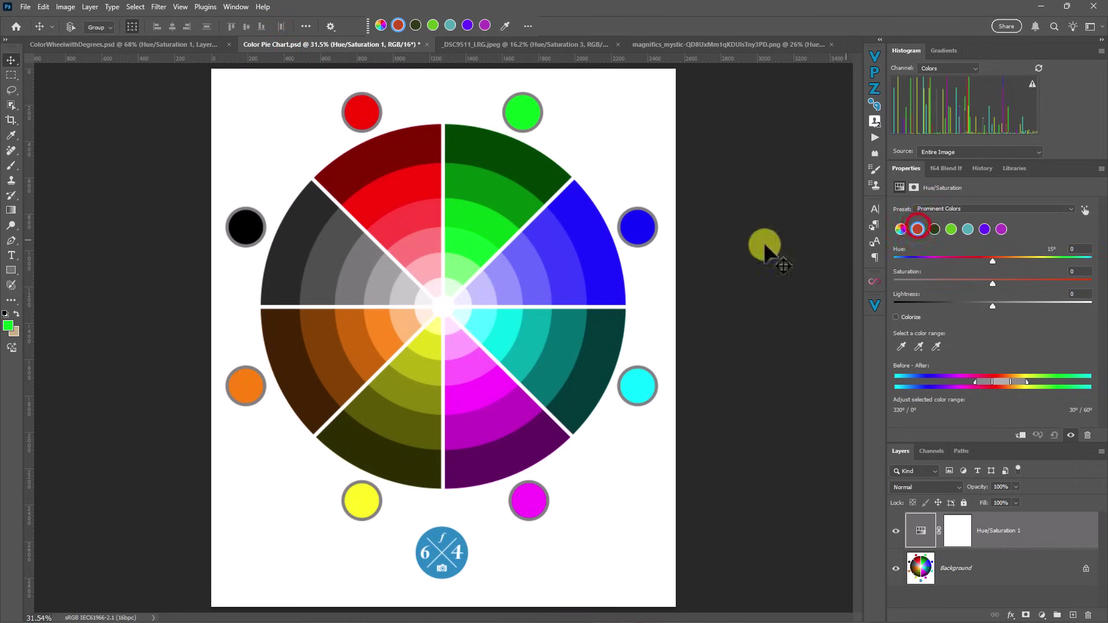
pyautogui.click(528, 26)
pyautogui.click(527, 27)
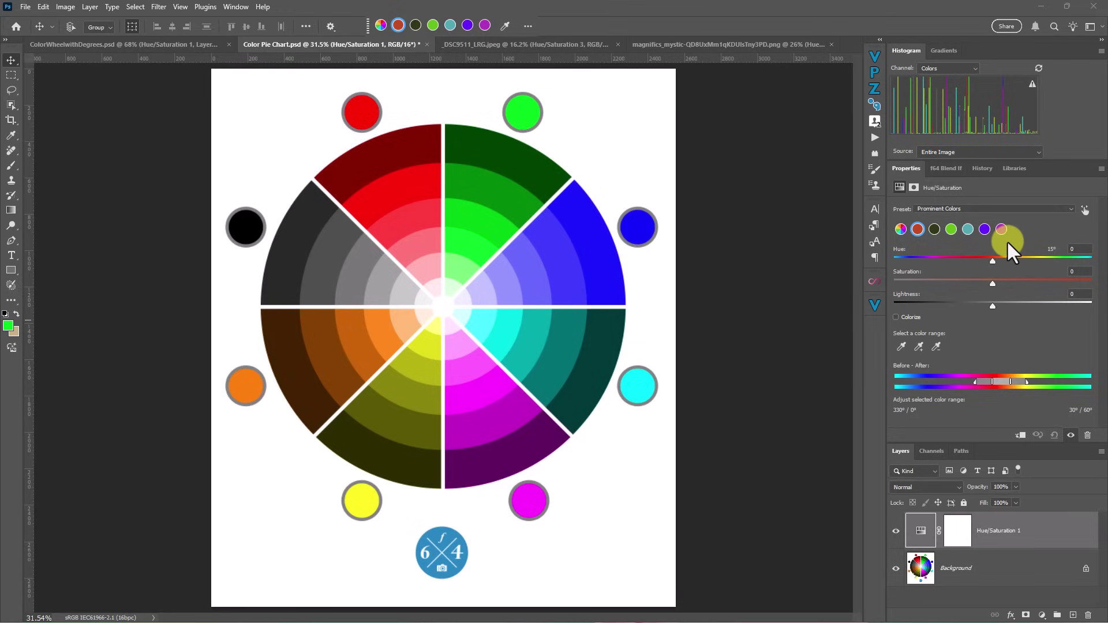
pyautogui.click(412, 25)
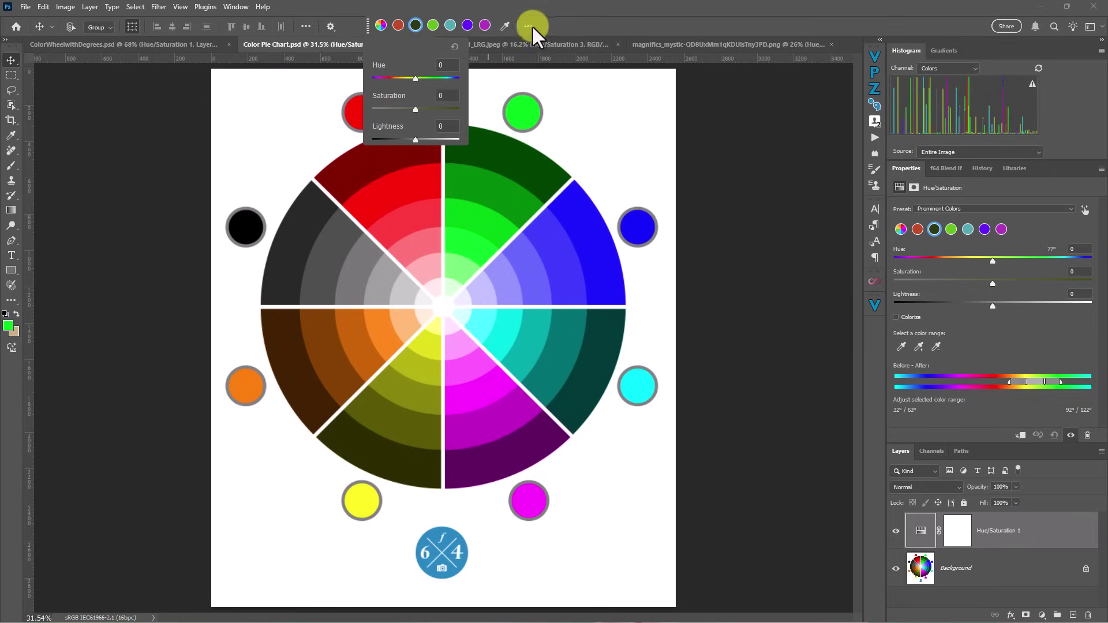
pyautogui.click(702, 121)
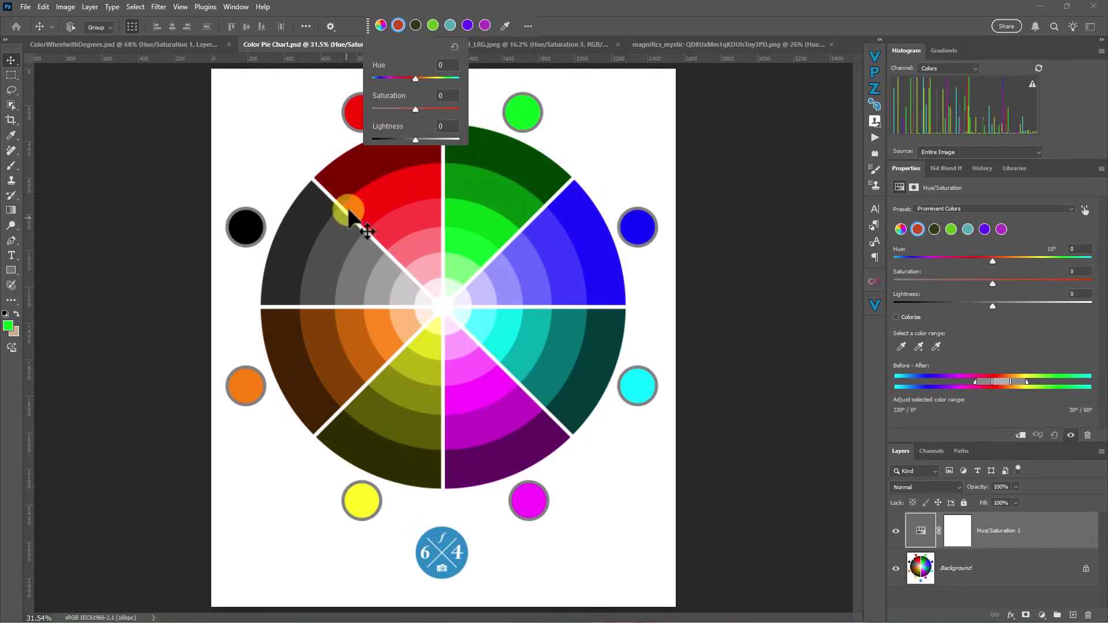
# Sample the red wedge and set its Saturation to +59 and Hue to +98
pyautogui.click(504, 26)
pyautogui.click(410, 186)
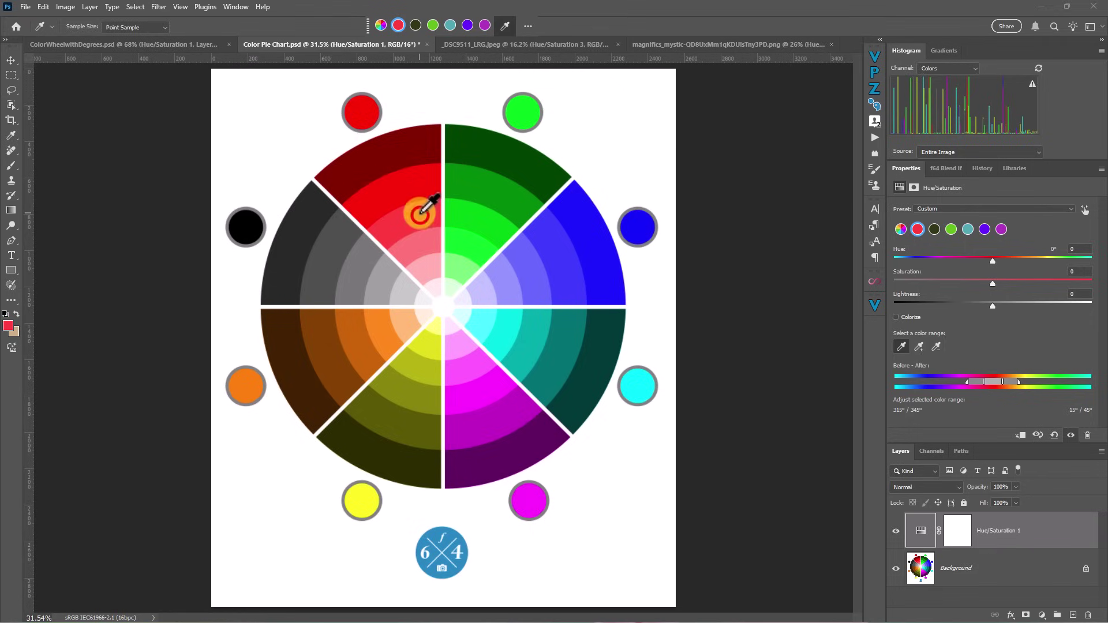
pyautogui.click(396, 147)
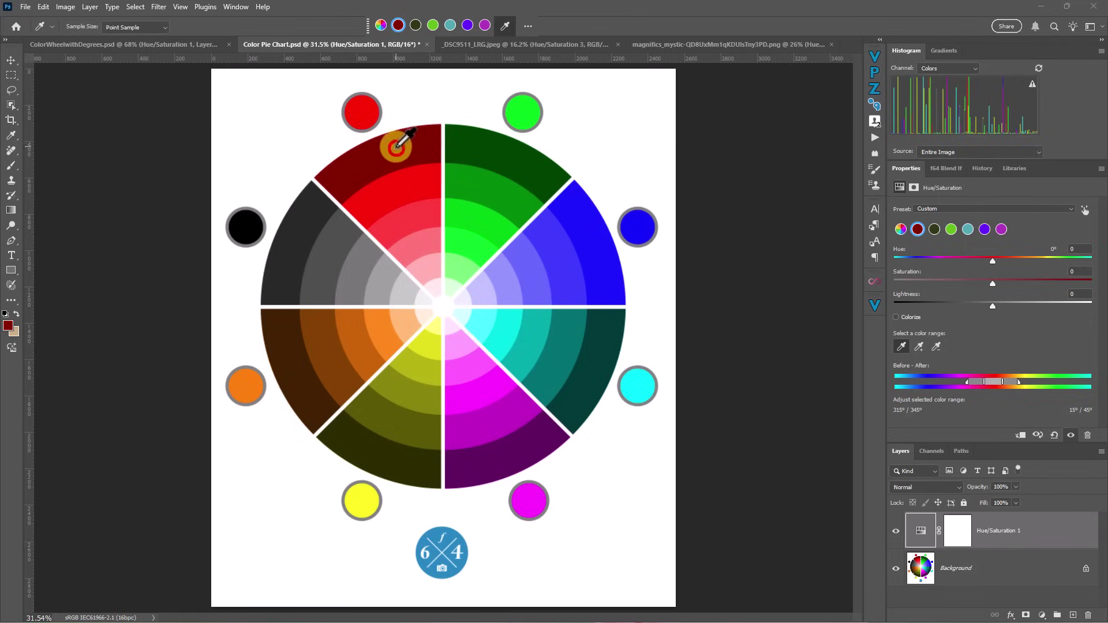
pyautogui.click(399, 24)
pyautogui.moveTo(421, 112)
pyautogui.mouseDown()
pyautogui.moveTo(396, 107)
pyautogui.moveTo(441, 110)
pyautogui.moveTo(416, 105)
pyautogui.moveTo(441, 78)
pyautogui.moveTo(462, 82)
pyautogui.moveTo(442, 108)
pyautogui.mouseUp()
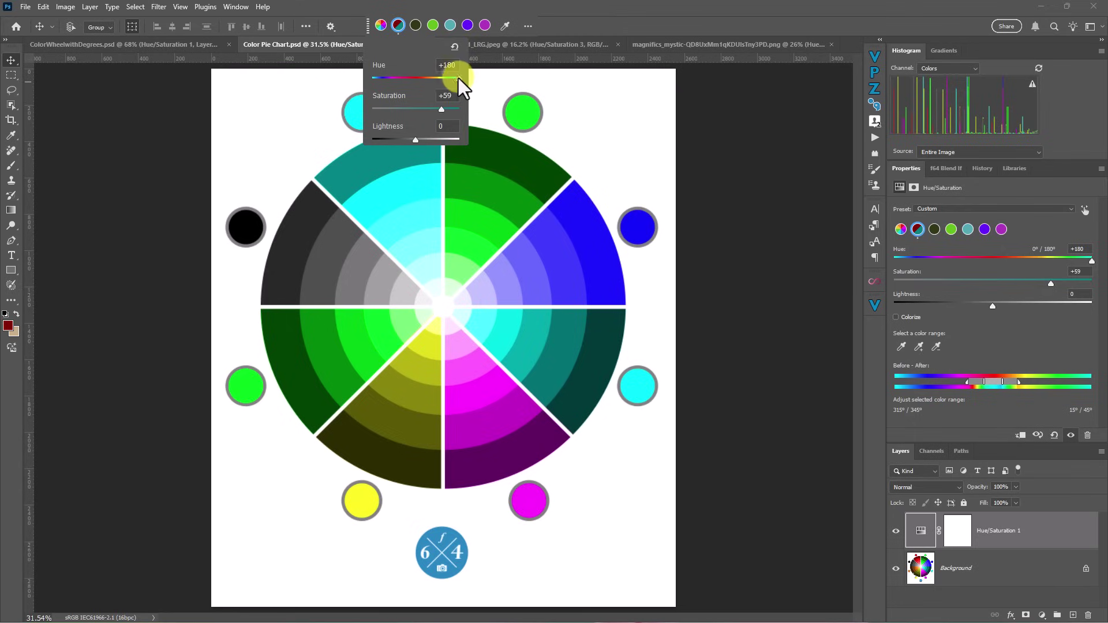
pyautogui.moveTo(458, 78); pyautogui.dragTo(446, 78)
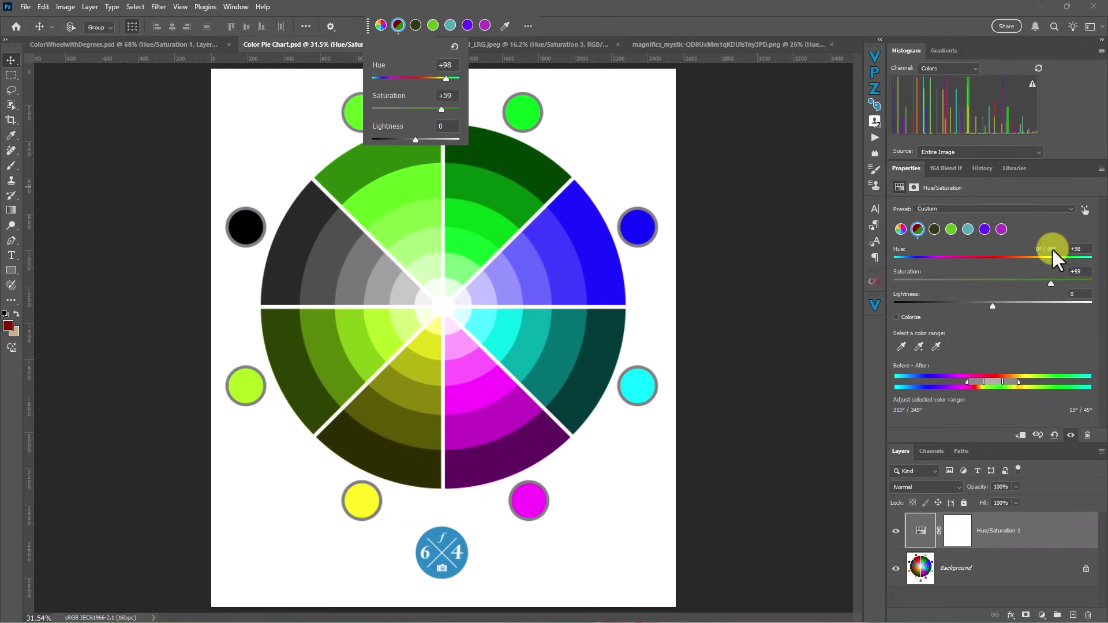
# Compare the green result with the original by toggling the adjustment layer's visibility
pyautogui.click(102, 42)
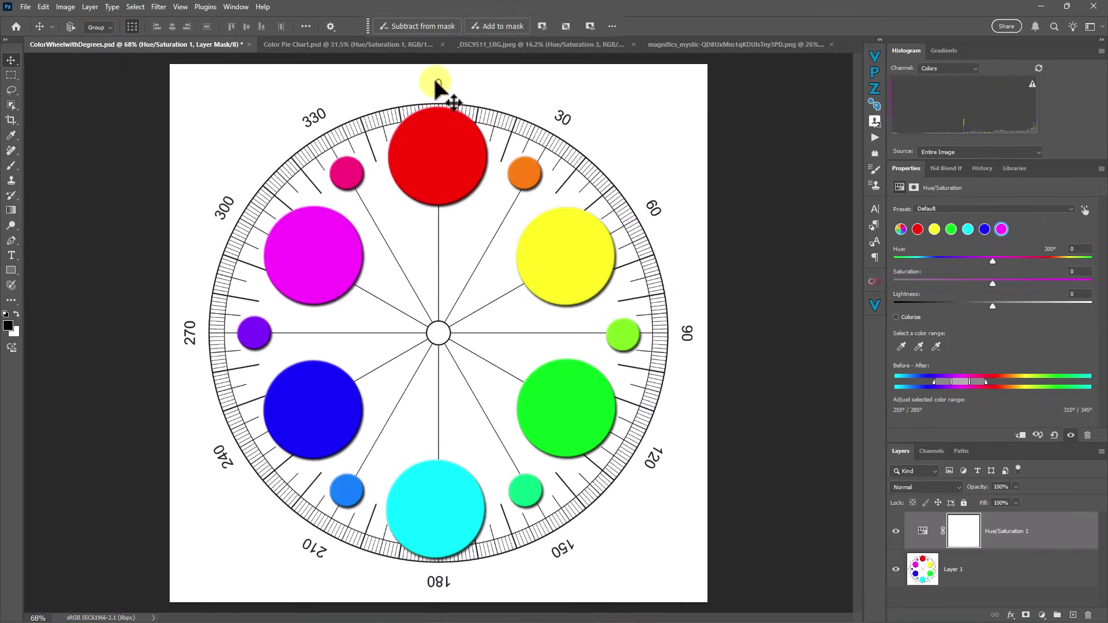
pyautogui.hotkey('ctrl', 'Tab')
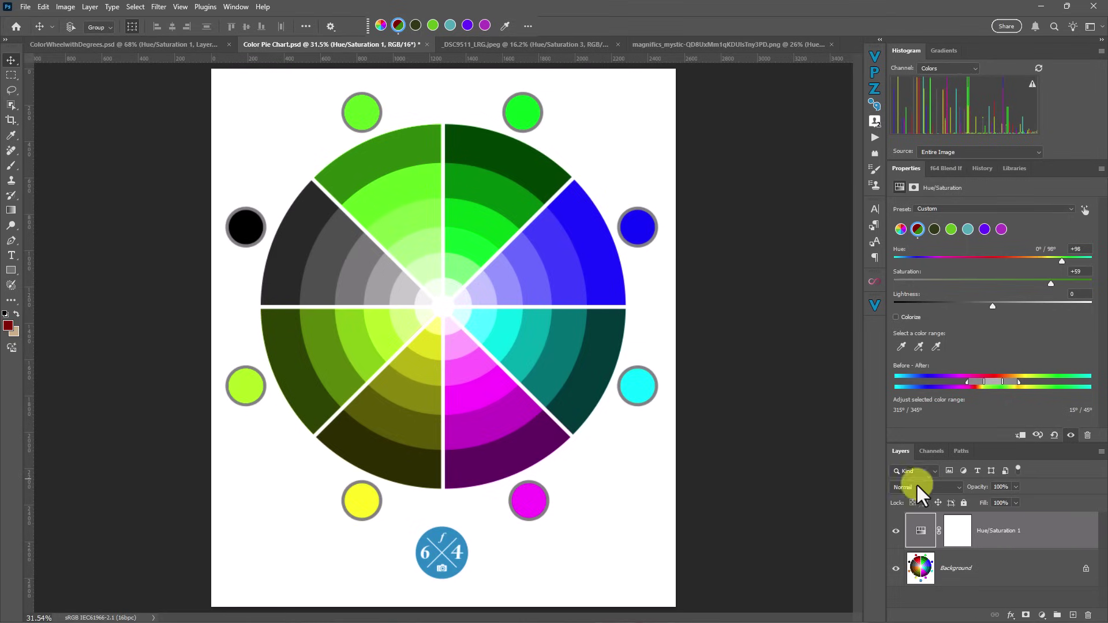
pyautogui.click(896, 530)
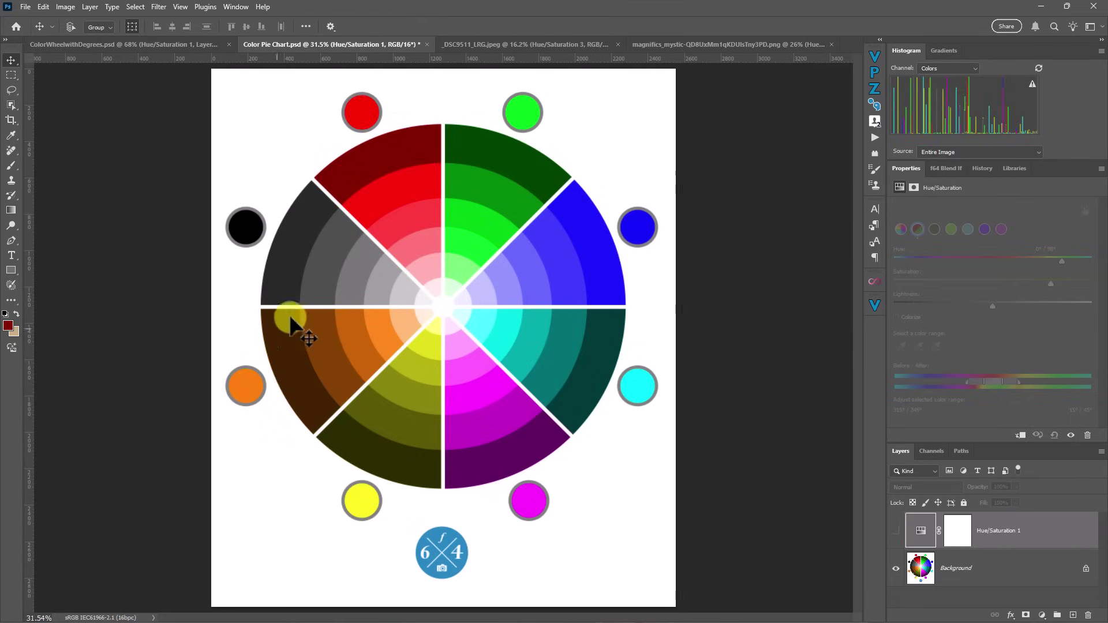
pyautogui.click(896, 530)
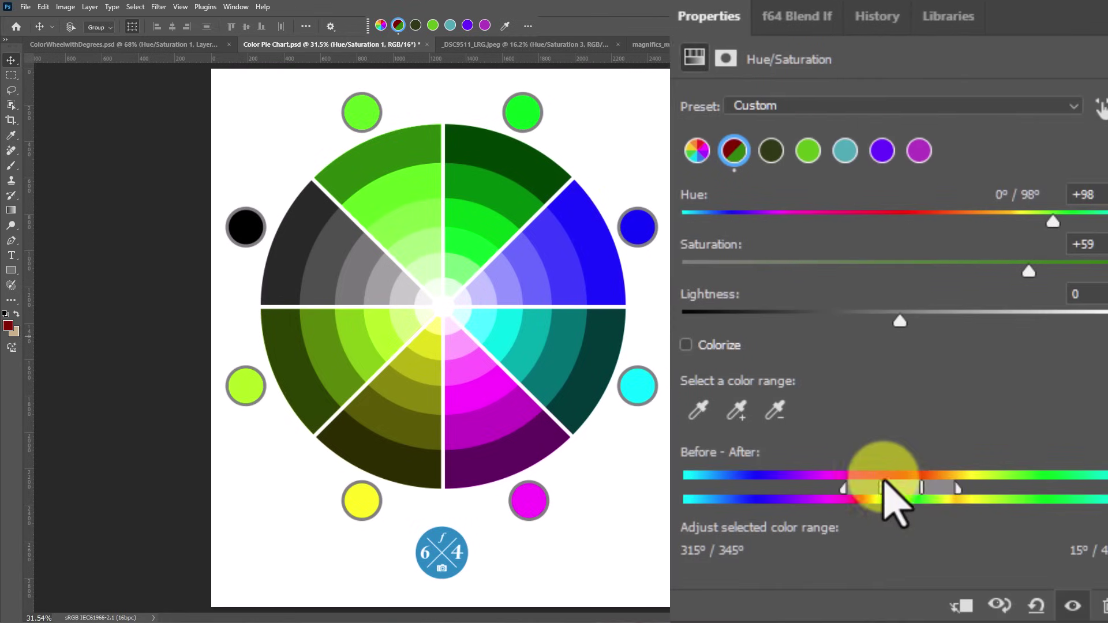
# Narrow the range sliders to 347°/358°–3°/15° and preview the chart without the adjustment
pyautogui.moveTo(889, 485); pyautogui.dragTo(830, 485)
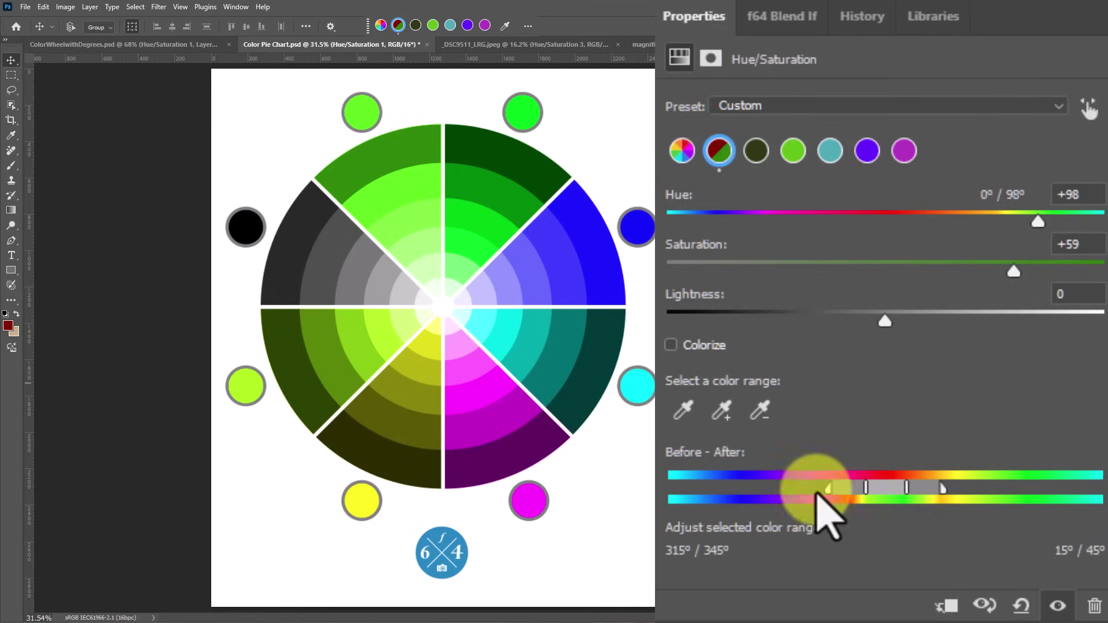
pyautogui.moveTo(903, 489)
pyautogui.mouseDown()
pyautogui.moveTo(835, 490)
pyautogui.moveTo(868, 492)
pyautogui.mouseUp()
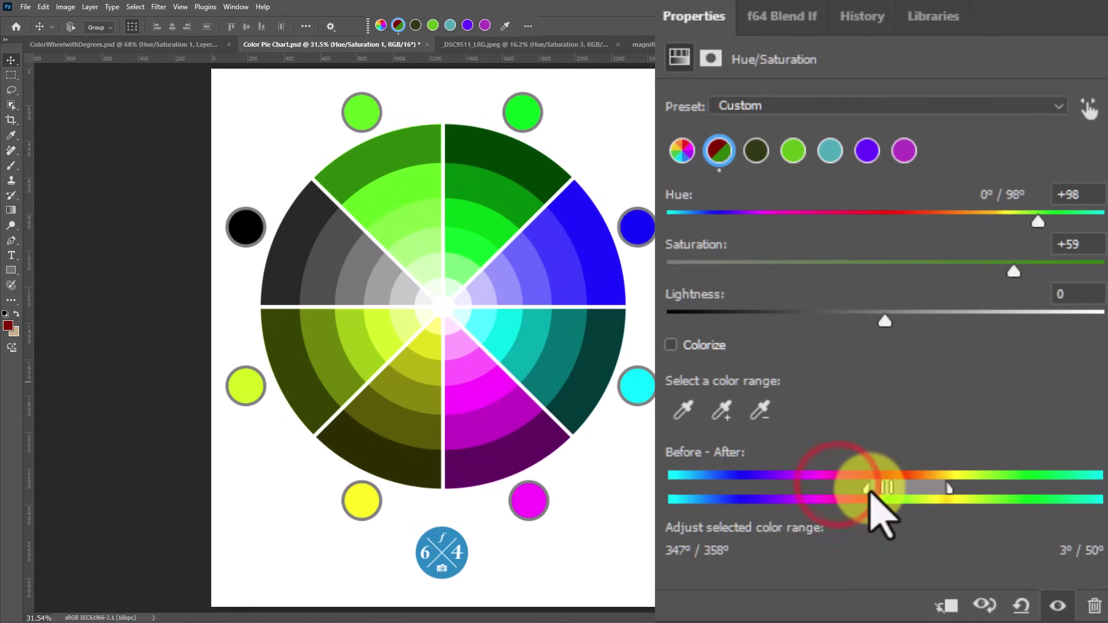
pyautogui.moveTo(951, 490)
pyautogui.mouseDown()
pyautogui.moveTo(910, 485)
pyautogui.moveTo(903, 501)
pyautogui.mouseUp()
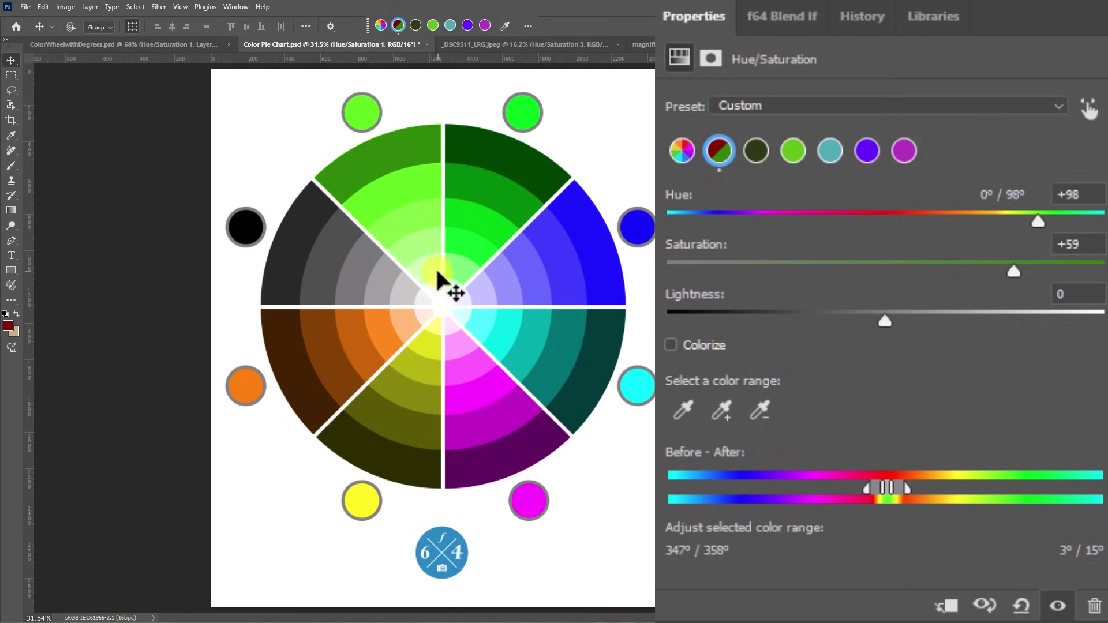
pyautogui.press('\\')
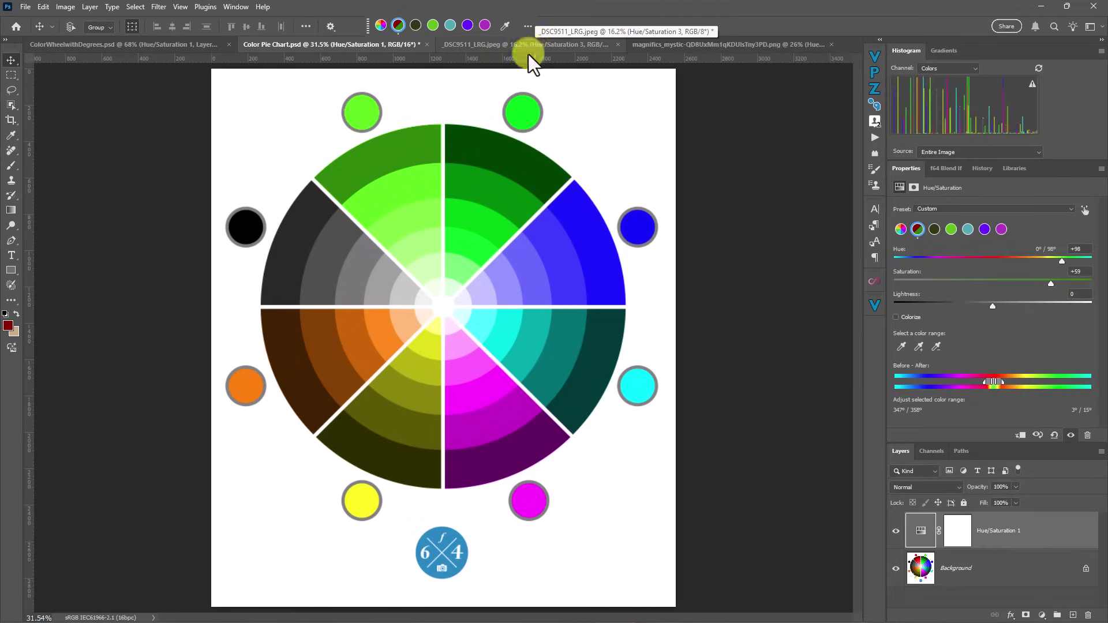
# Add a Hue/Saturation 2 layer to _DSC9511_LRG.jpeg and hide Hue/Saturation 1
pyautogui.click(488, 43)
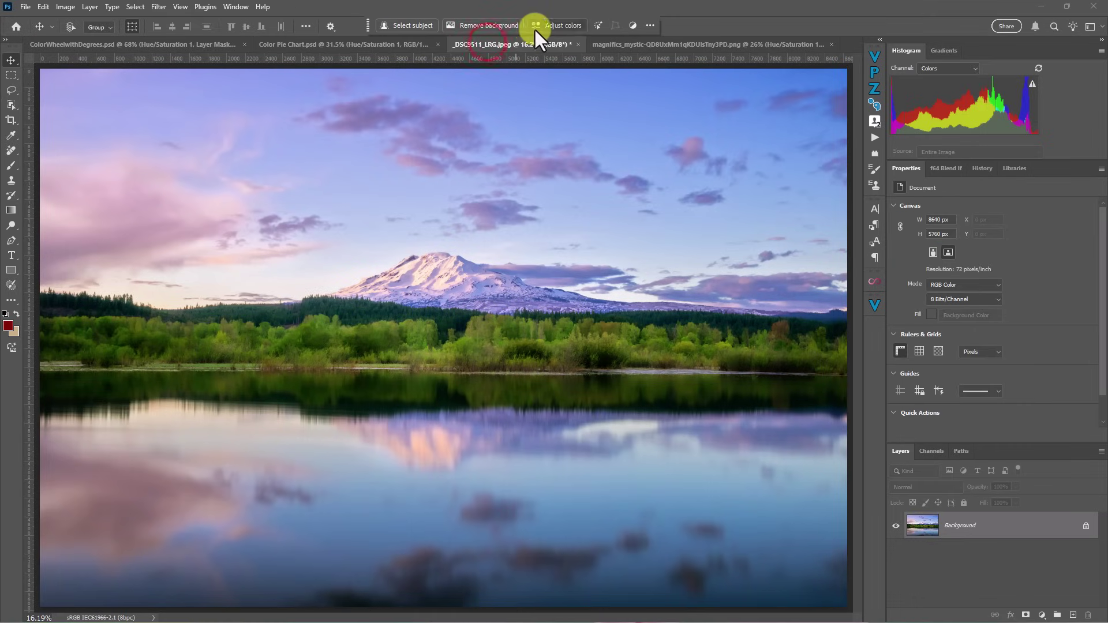
pyautogui.click(571, 24)
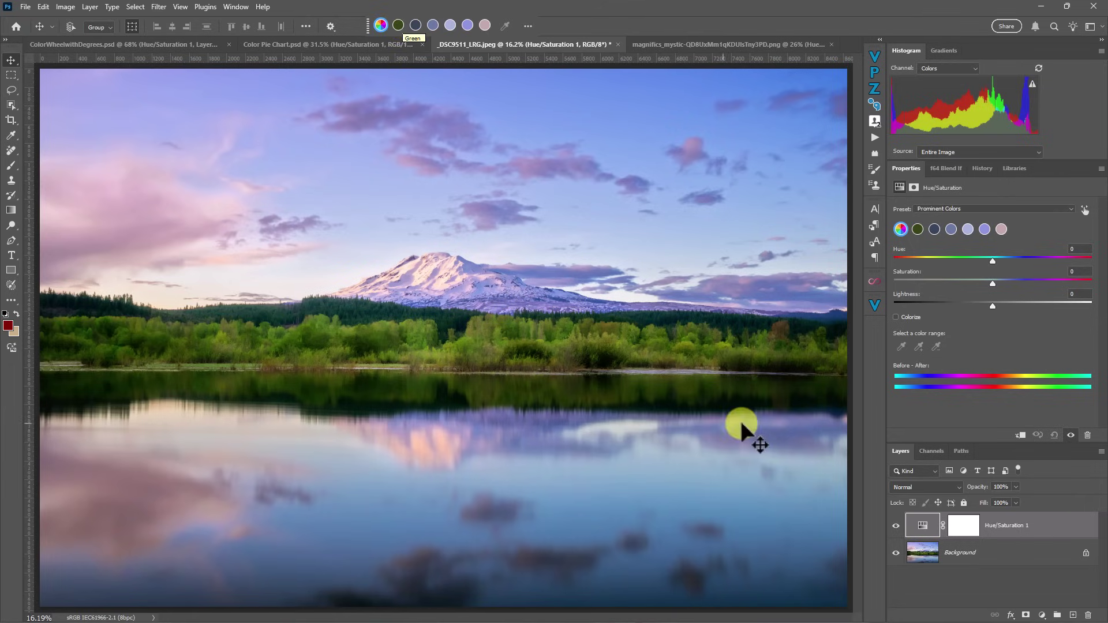
pyautogui.click(896, 525)
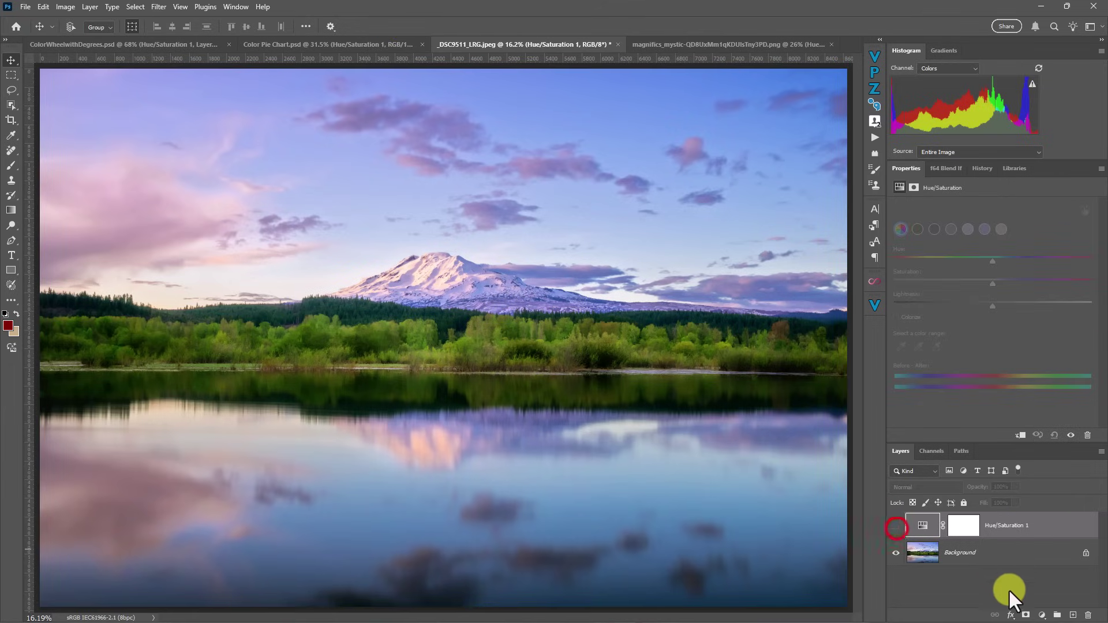
# Add another Hue/Saturation layer with the Prominent Colors preset and cycle through its colour swatches
pyautogui.click(1042, 615)
pyautogui.click(1054, 502)
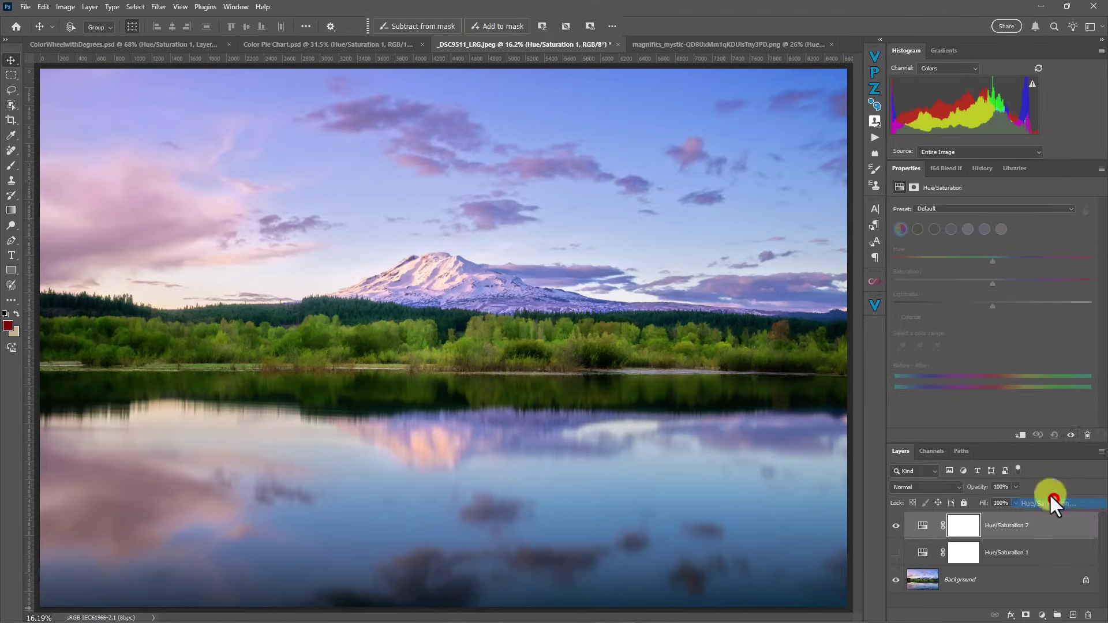
pyautogui.click(744, 105)
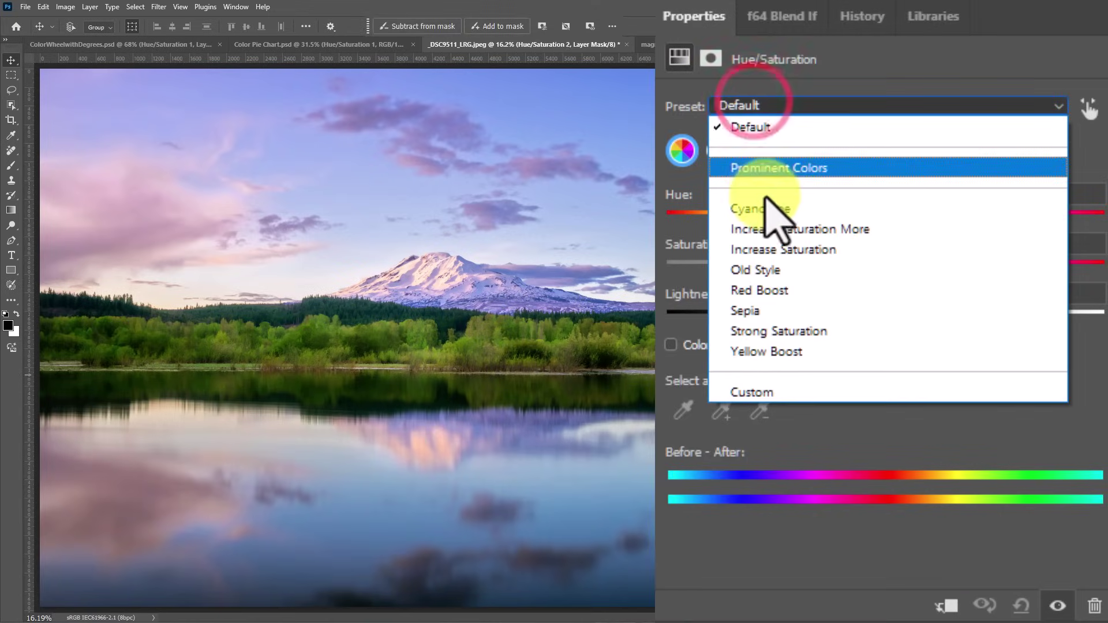
pyautogui.click(765, 166)
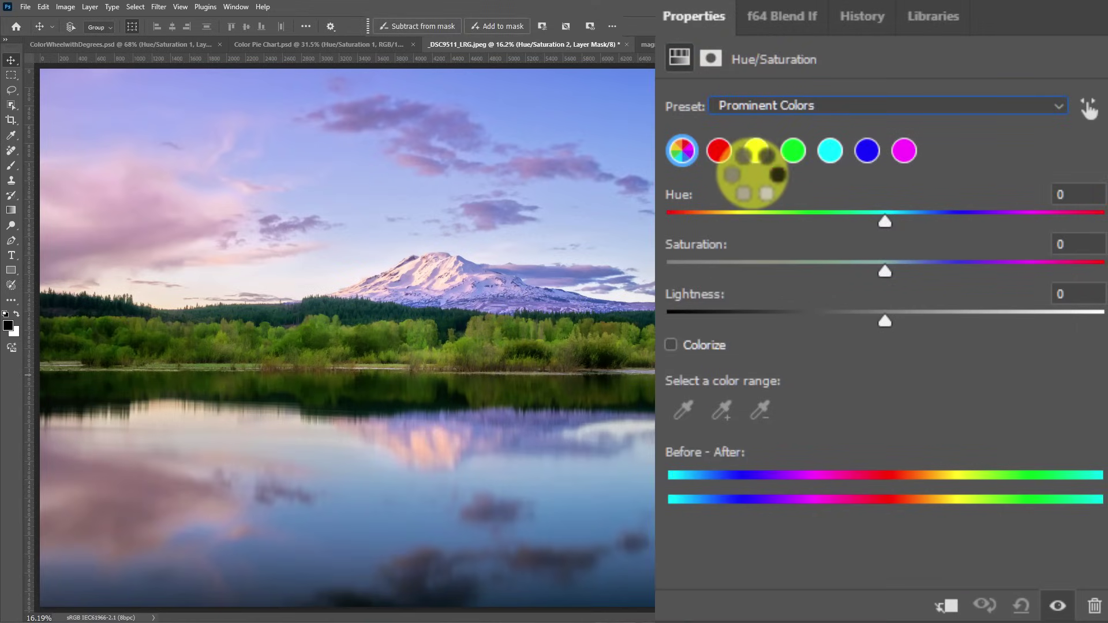
pyautogui.click(719, 150)
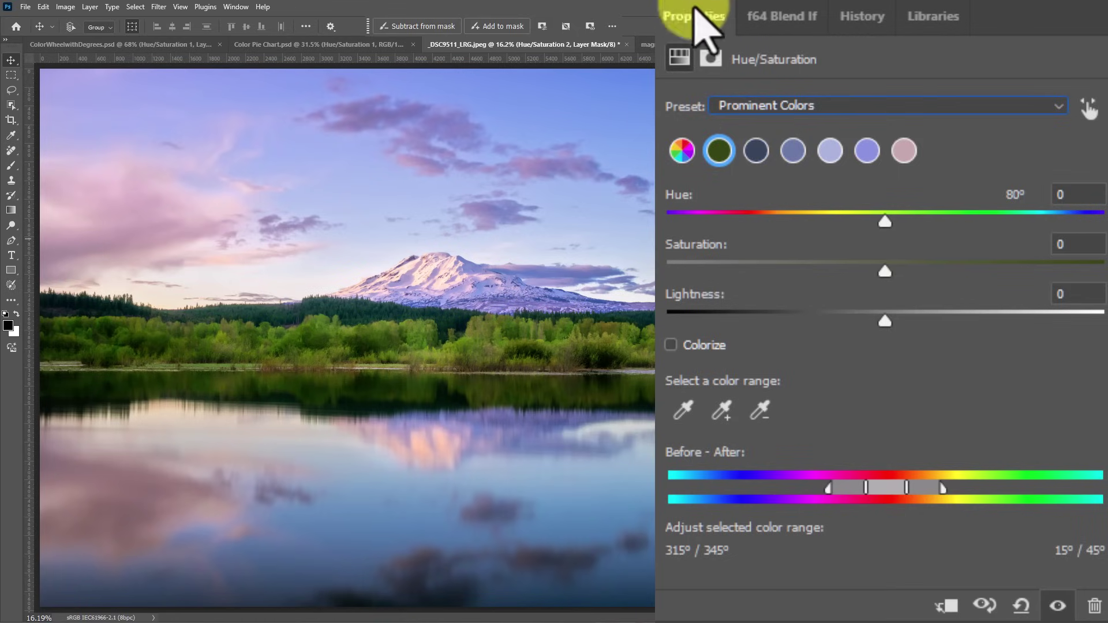
pyautogui.click(756, 150)
pyautogui.click(793, 151)
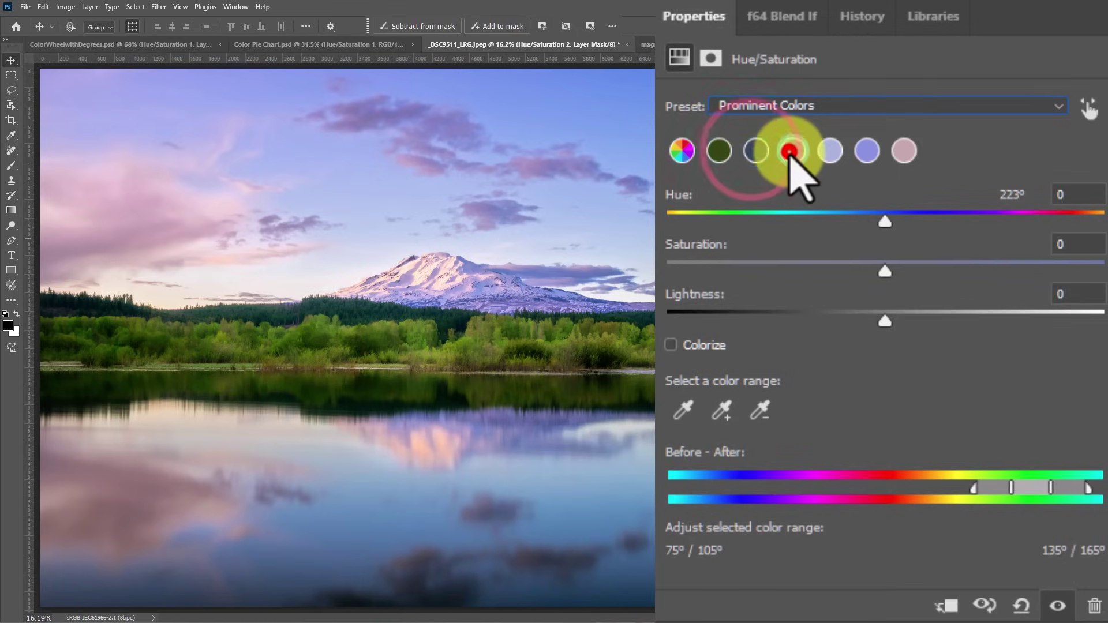
pyautogui.click(830, 151)
pyautogui.click(869, 151)
pyautogui.click(904, 151)
# Reset the preset to Default, delete Hue/Saturation 2, and select Hue/Saturation 1
pyautogui.click(852, 108)
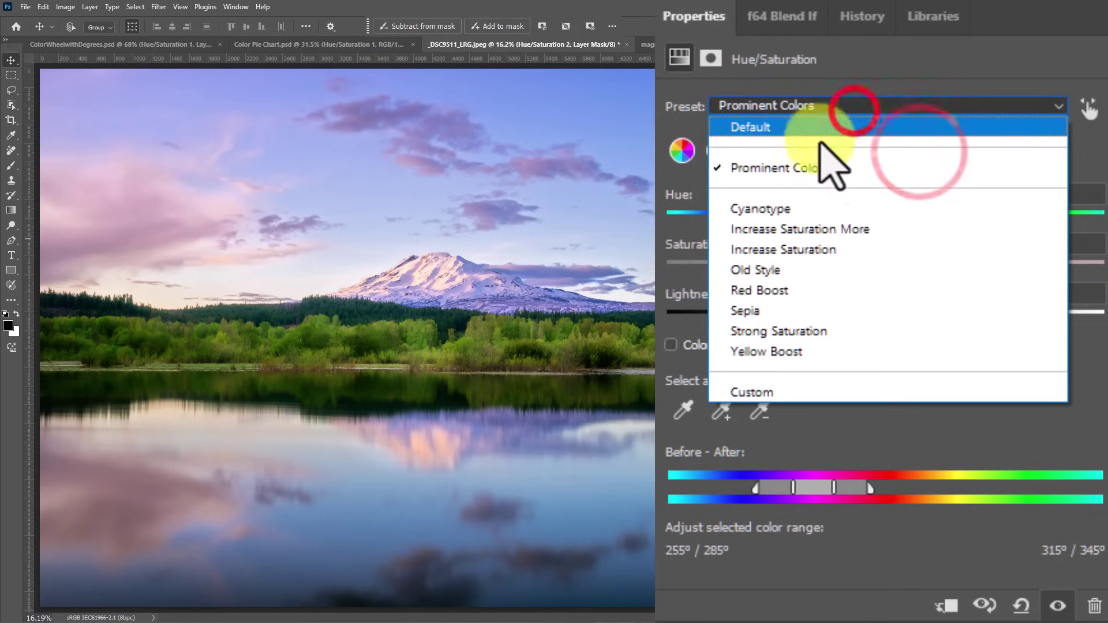
pyautogui.click(772, 126)
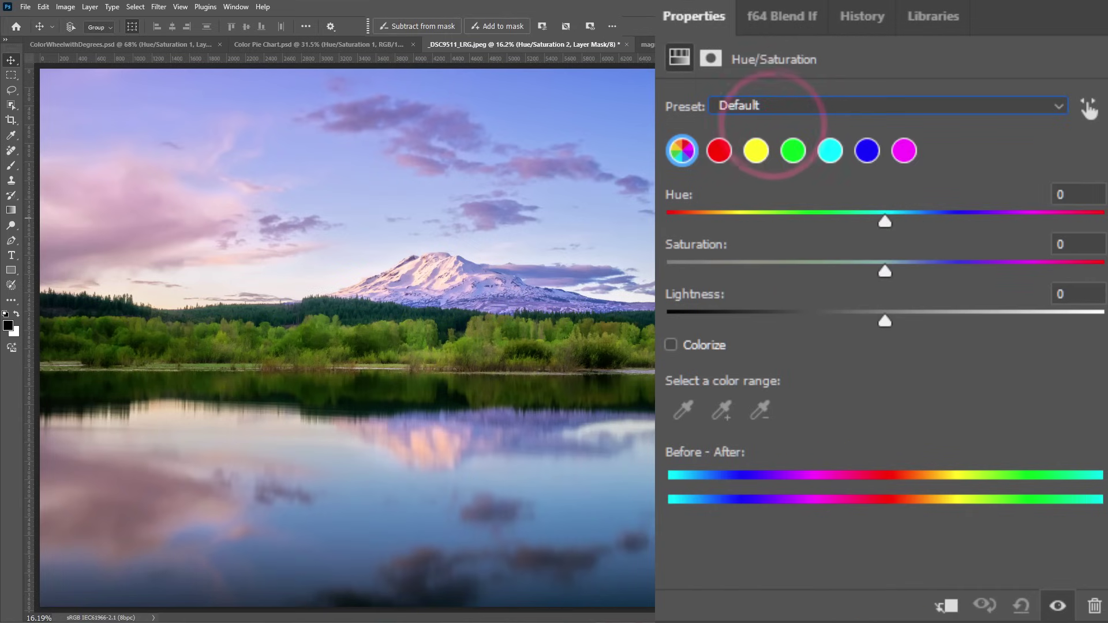
pyautogui.click(1090, 108)
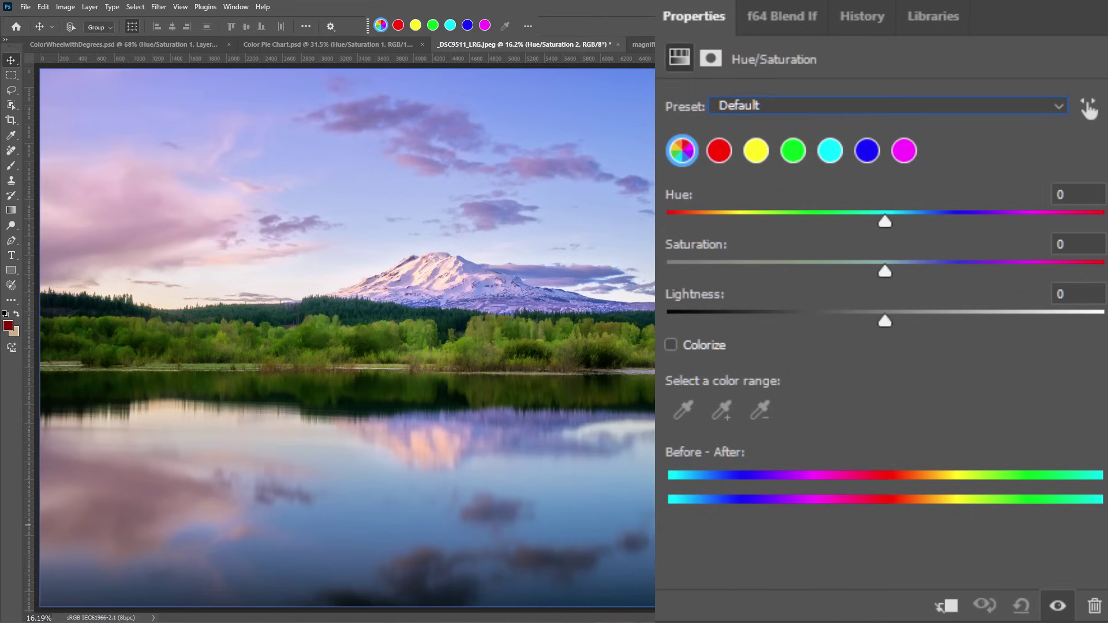
pyautogui.click(1039, 528)
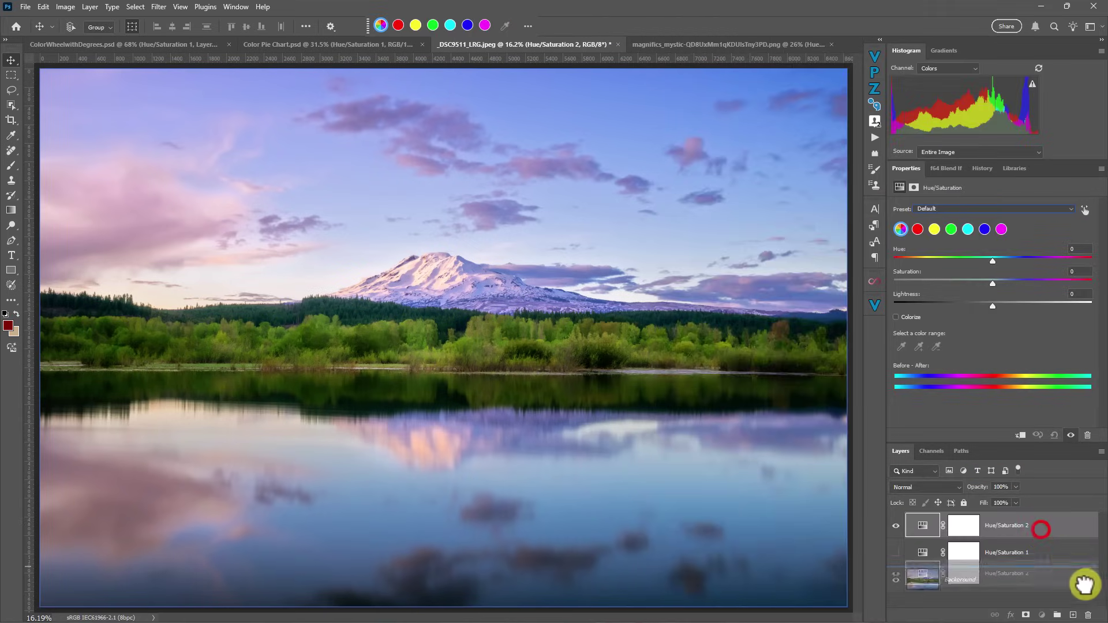
pyautogui.click(1089, 615)
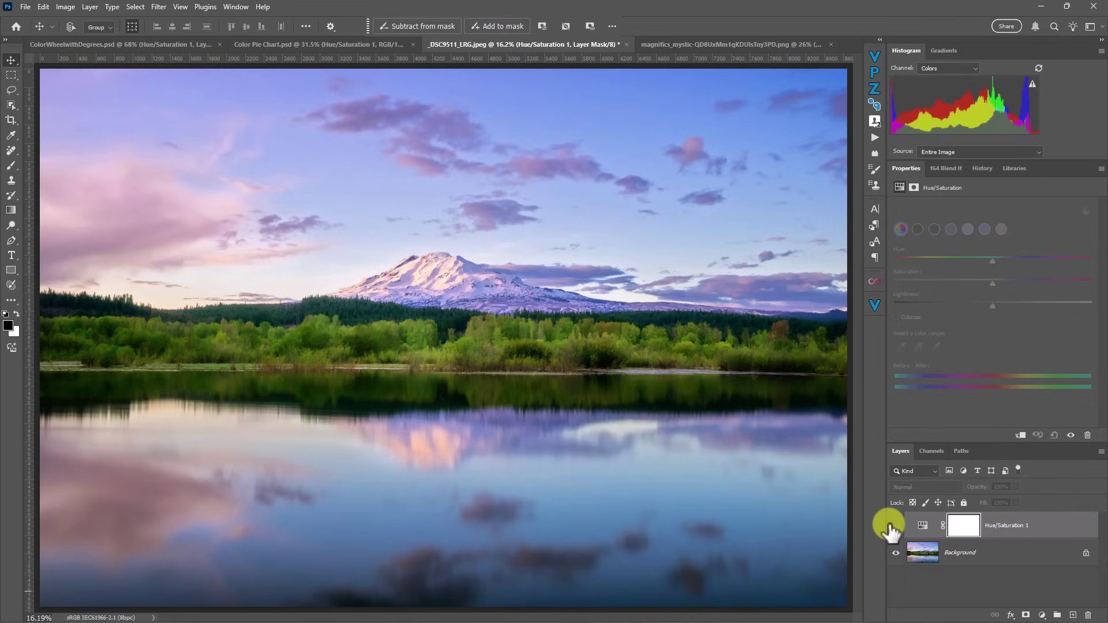
pyautogui.click(1038, 615)
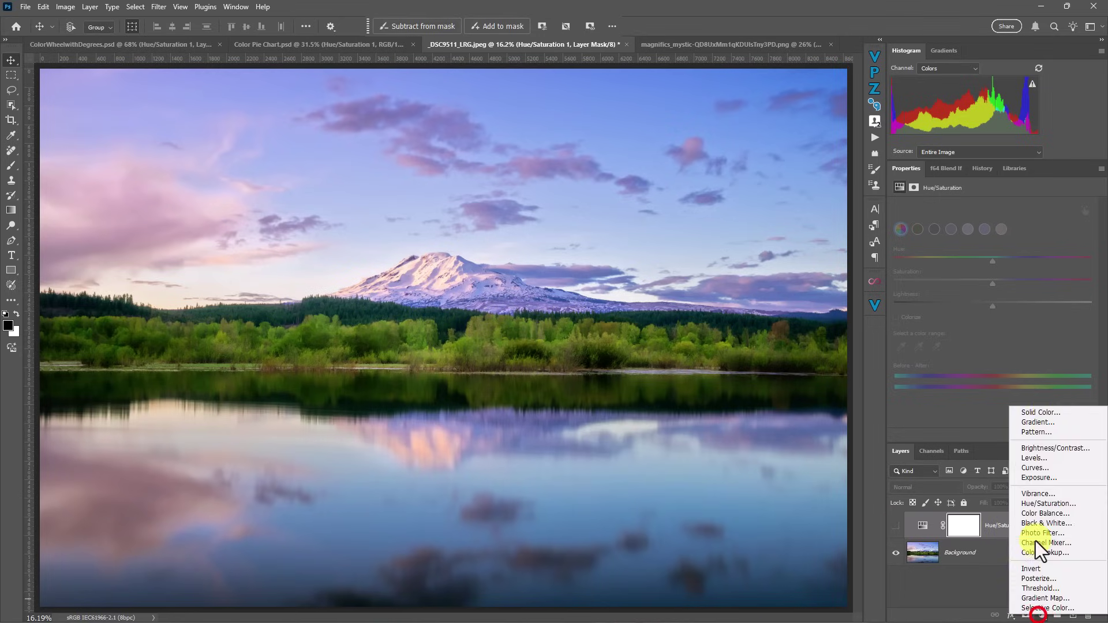
pyautogui.click(916, 532)
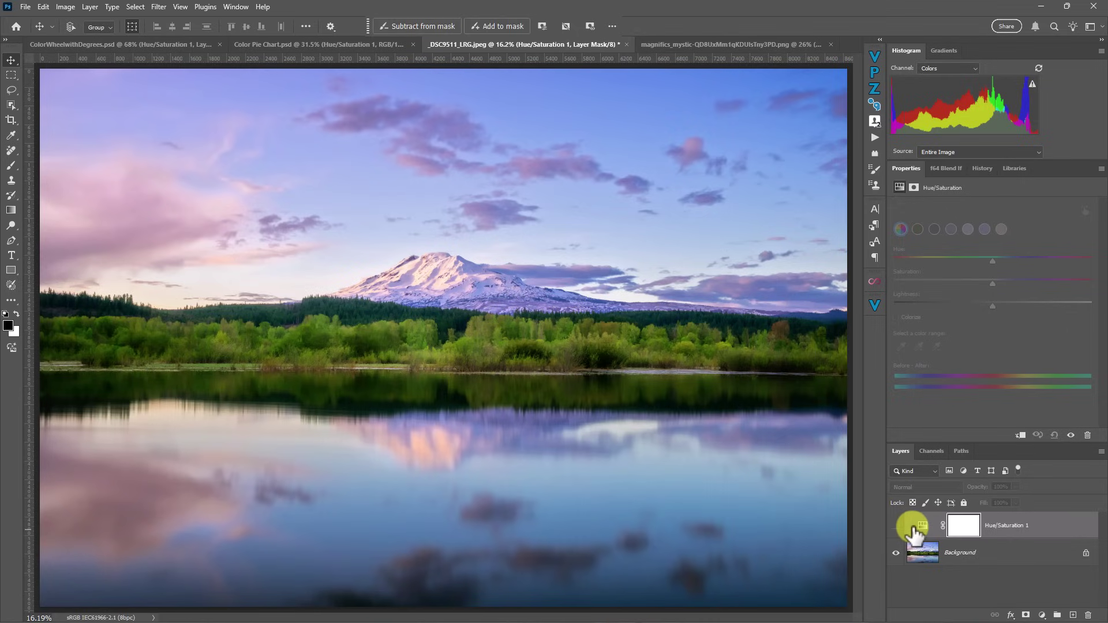
# Replace Hue/Saturation 1 with an Adjust colors layer setting greens to Hue -14, Saturation +38, Lightness -16
pyautogui.press('Delete')
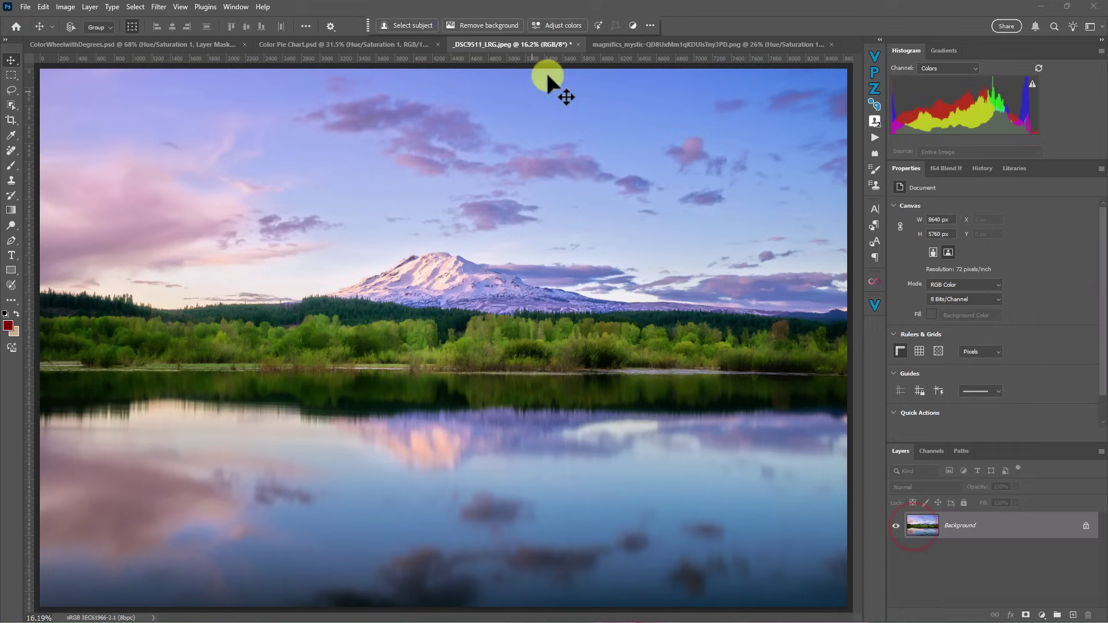
pyautogui.click(572, 25)
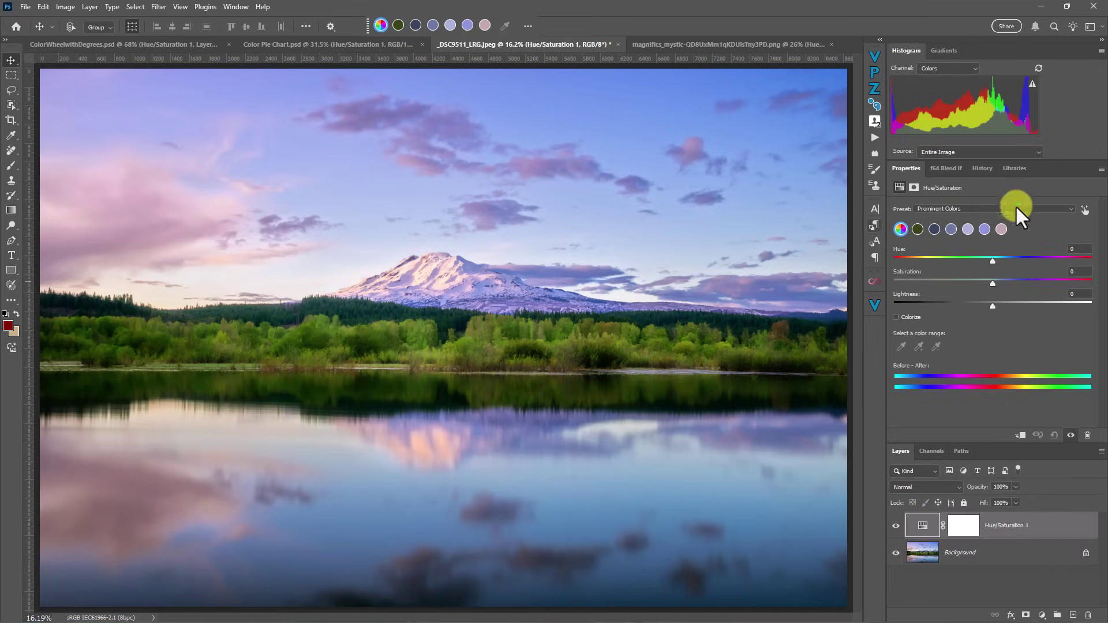
pyautogui.click(401, 24)
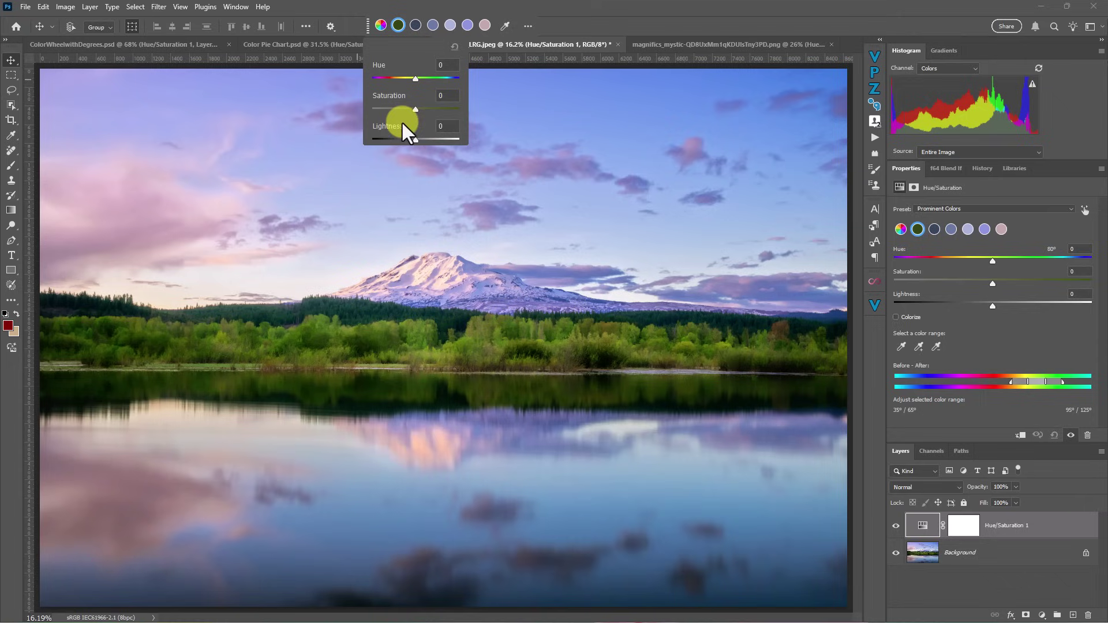
pyautogui.moveTo(415, 140)
pyautogui.mouseDown()
pyautogui.moveTo(437, 147)
pyautogui.moveTo(410, 147)
pyautogui.mouseUp()
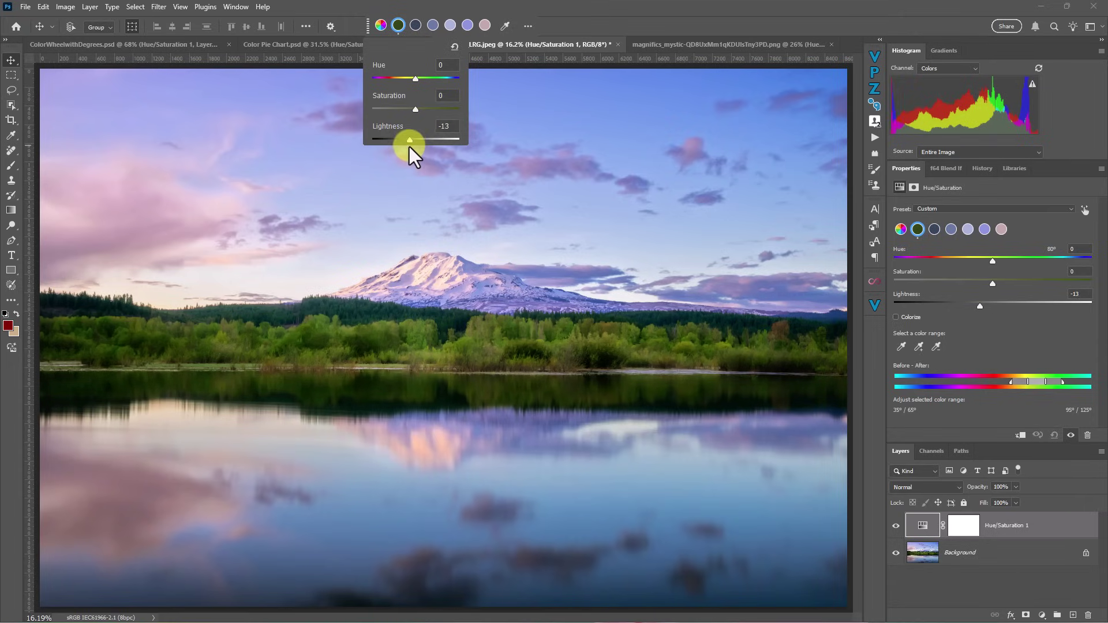
pyautogui.moveTo(414, 81); pyautogui.dragTo(408, 81)
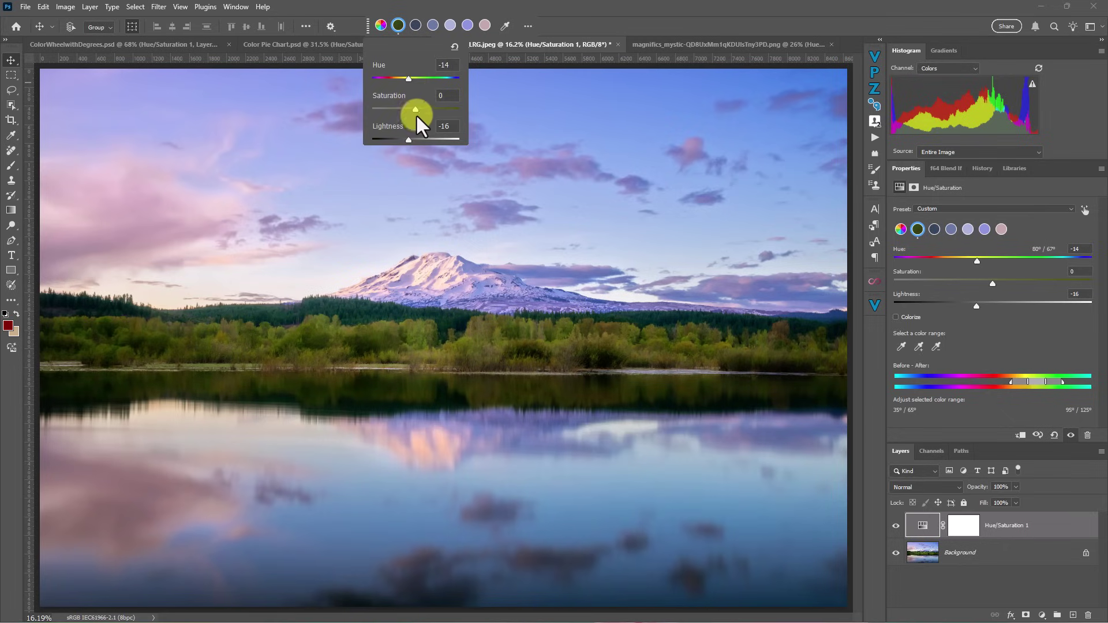
pyautogui.moveTo(425, 110); pyautogui.dragTo(432, 113)
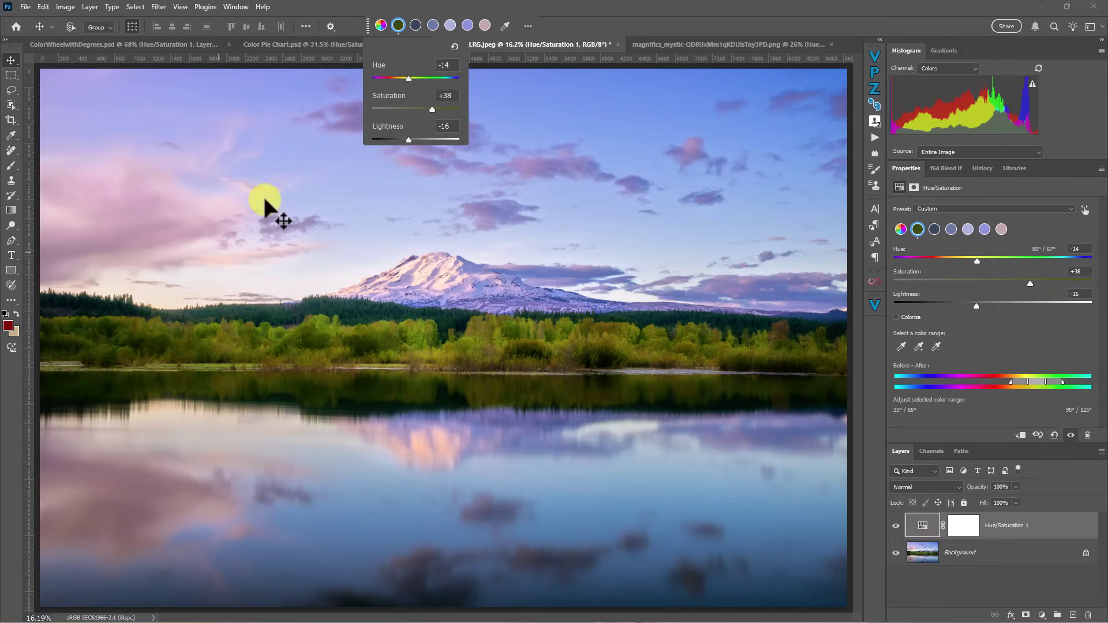
# Set the main blue range to Saturation +26, Lightness -13, leaving the next blue range at zero
pyautogui.click(415, 25)
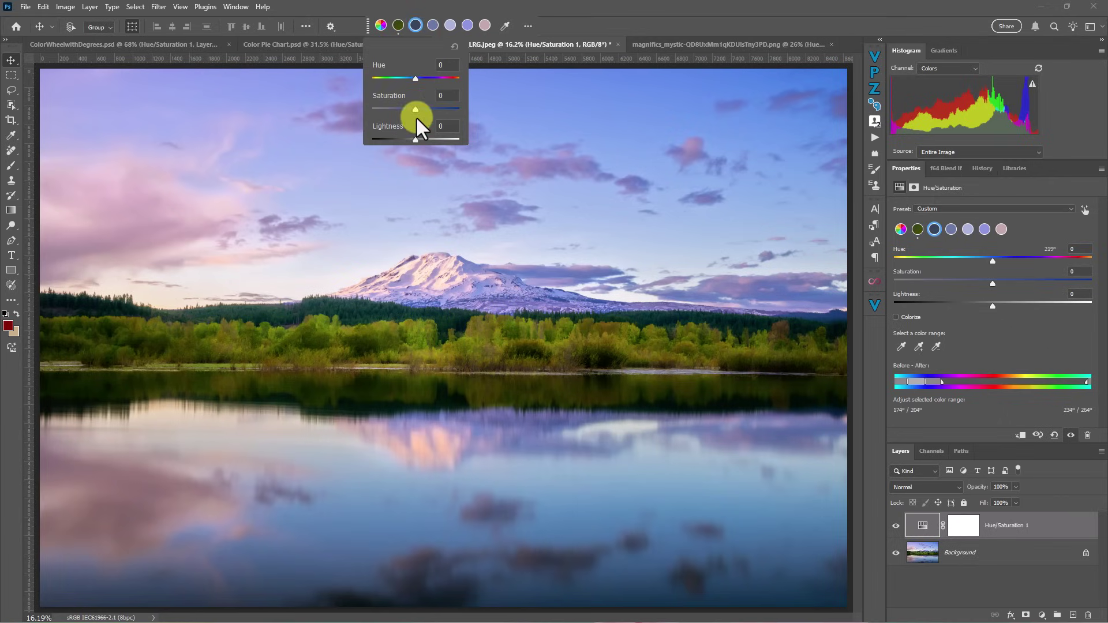
pyautogui.moveTo(417, 109); pyautogui.dragTo(410, 140)
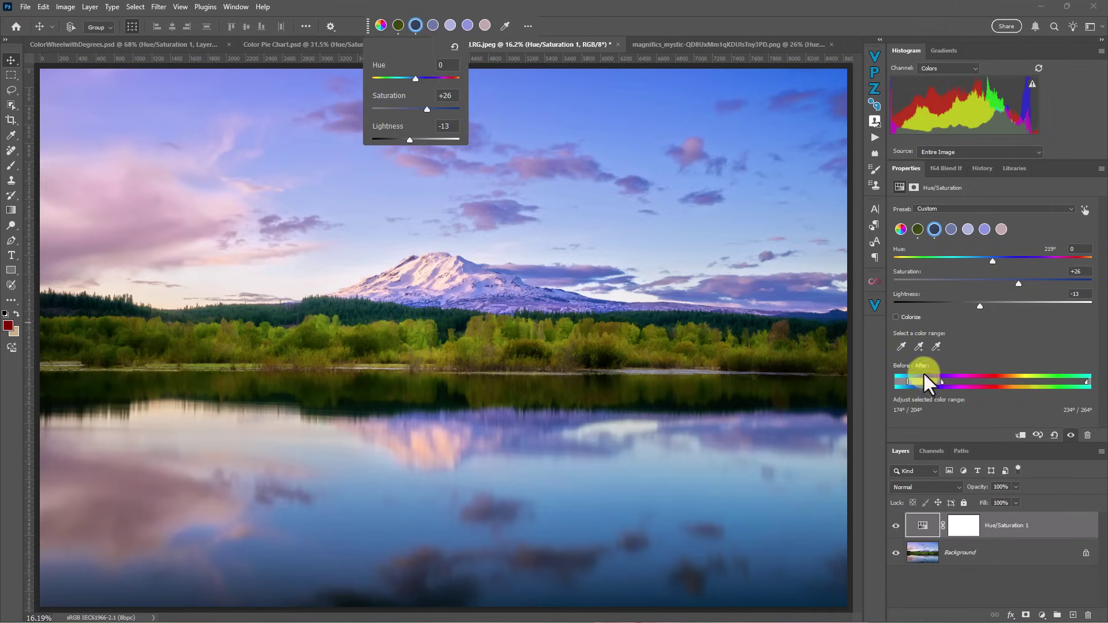
pyautogui.click(433, 25)
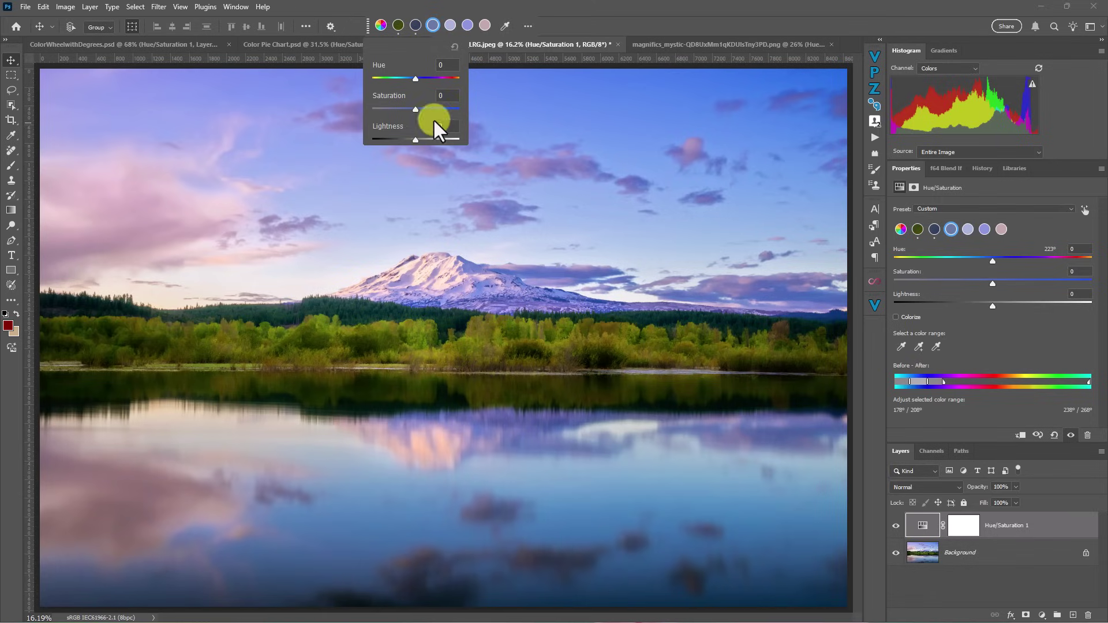
pyautogui.moveTo(416, 110)
pyautogui.mouseDown()
pyautogui.moveTo(470, 116)
pyautogui.moveTo(415, 109)
pyautogui.mouseUp()
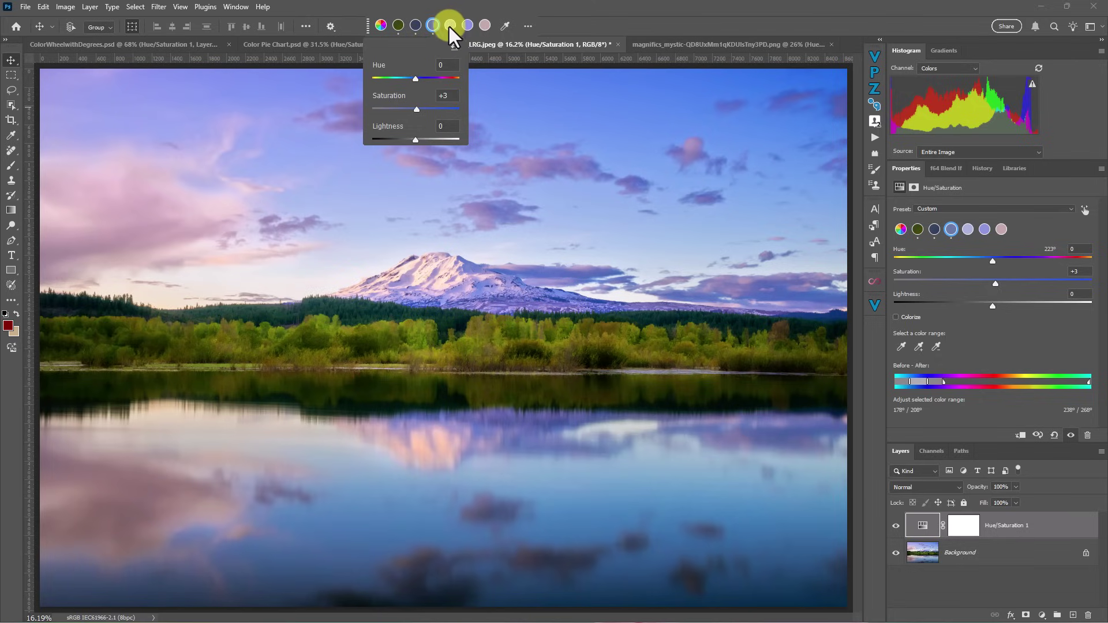
pyautogui.moveTo(415, 111); pyautogui.dragTo(430, 106)
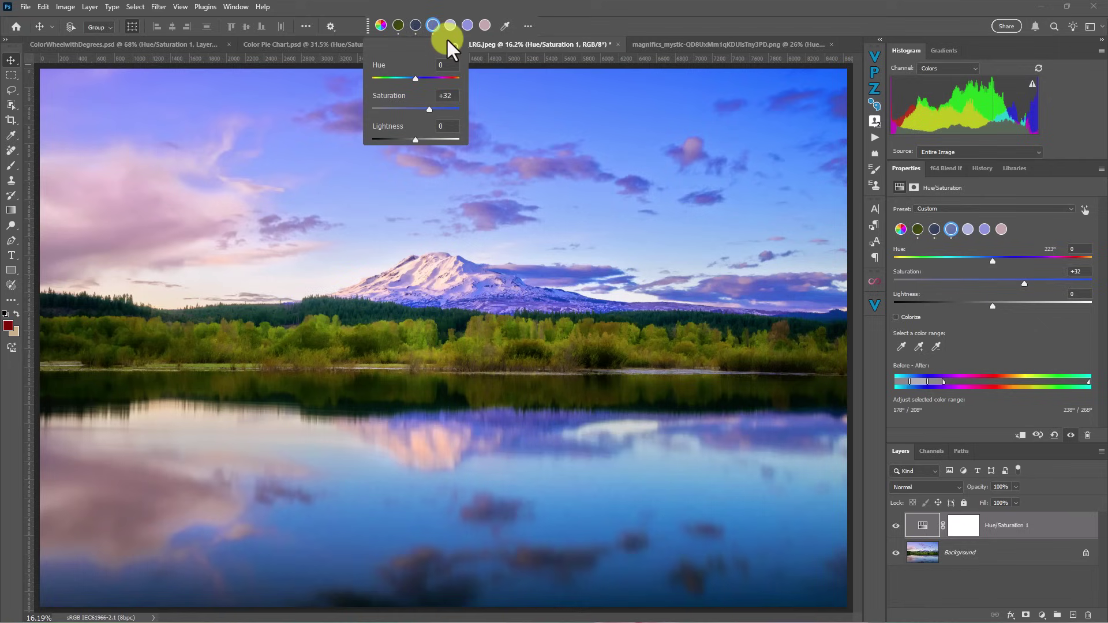
# Raise the lighter blue range's Saturation to +34
pyautogui.click(414, 107)
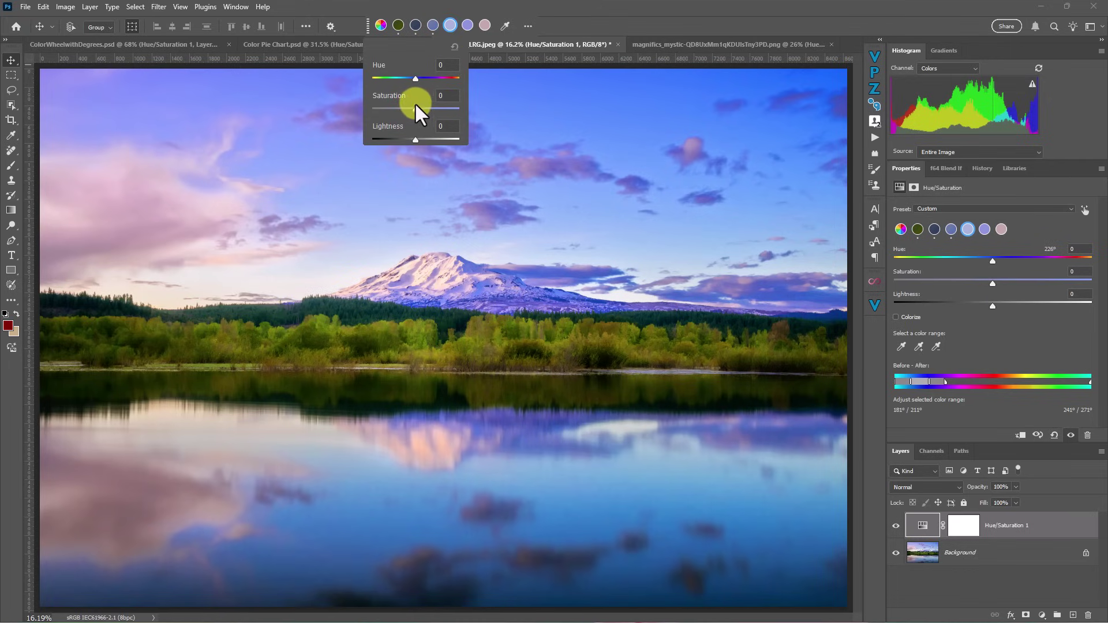
pyautogui.moveTo(415, 108); pyautogui.dragTo(430, 109)
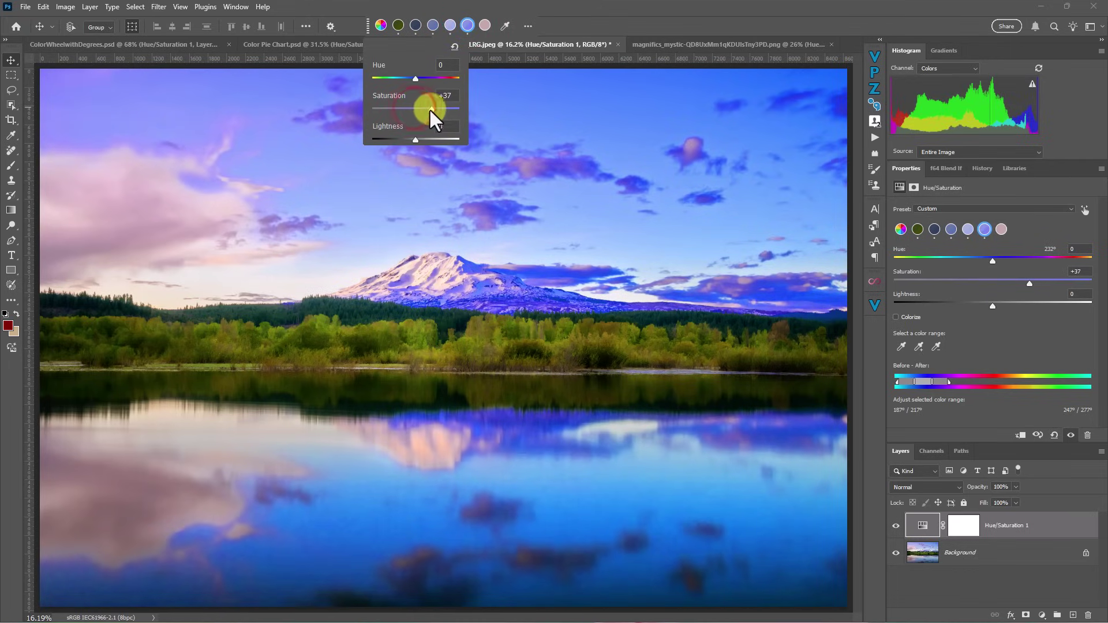
pyautogui.click(451, 26)
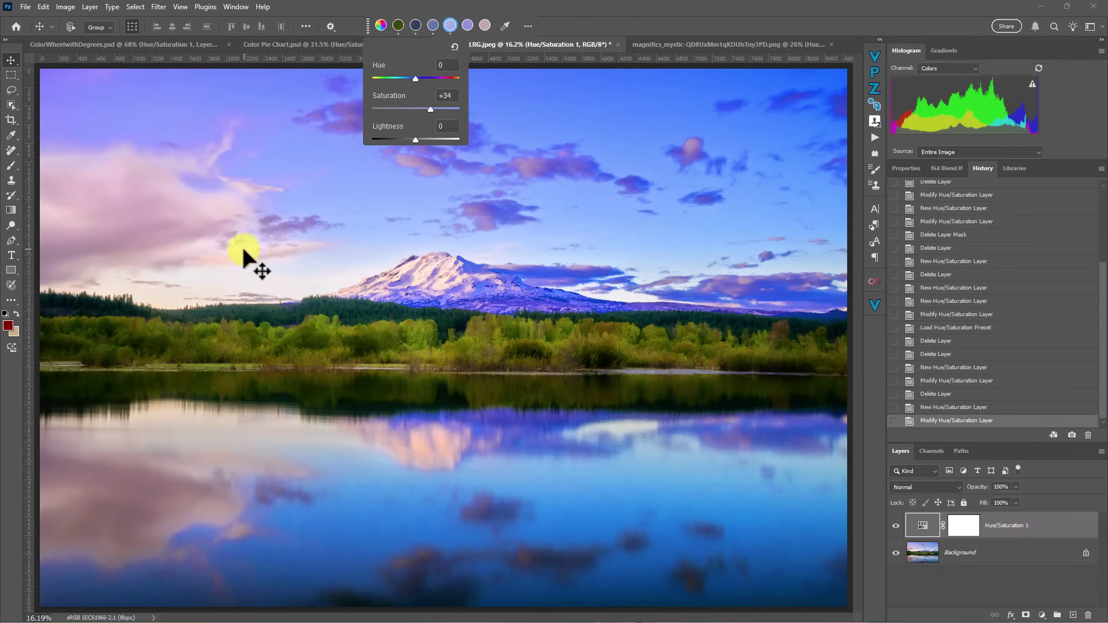
# Sample the tree green with the eyedropper and set it to Hue +11, Saturation +20, Lightness +1
pyautogui.click(506, 26)
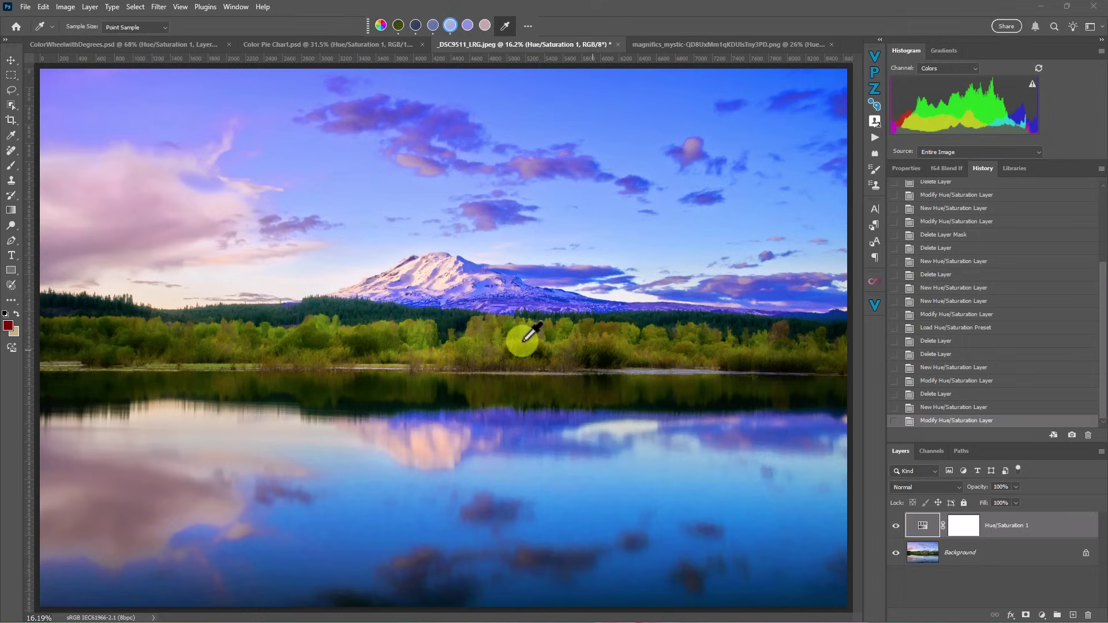
pyautogui.click(427, 341)
pyautogui.click(452, 24)
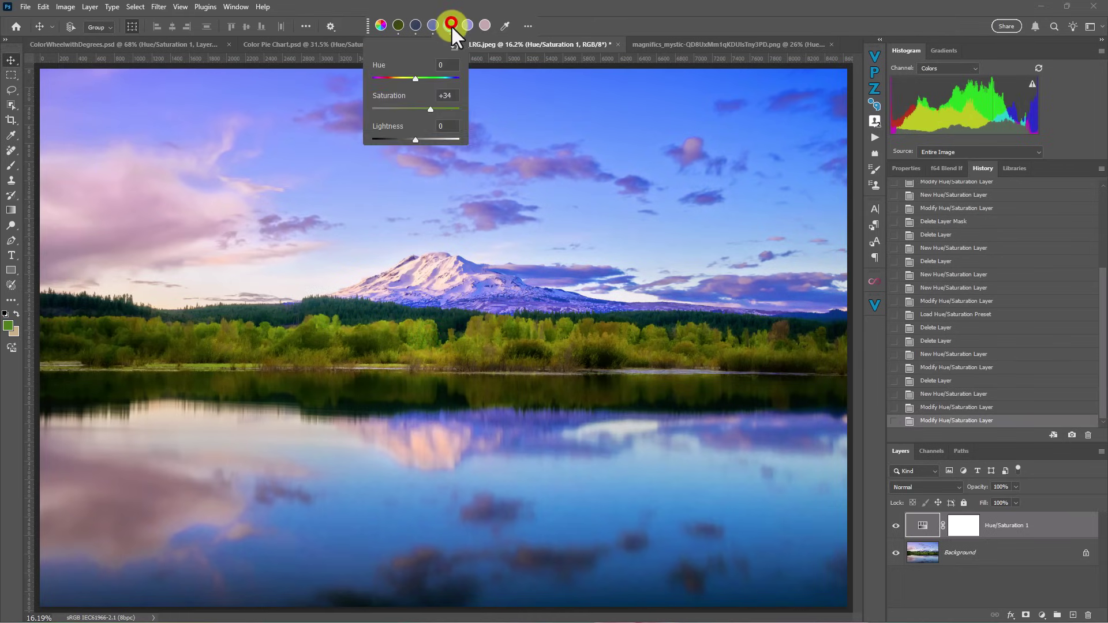
pyautogui.click(427, 108)
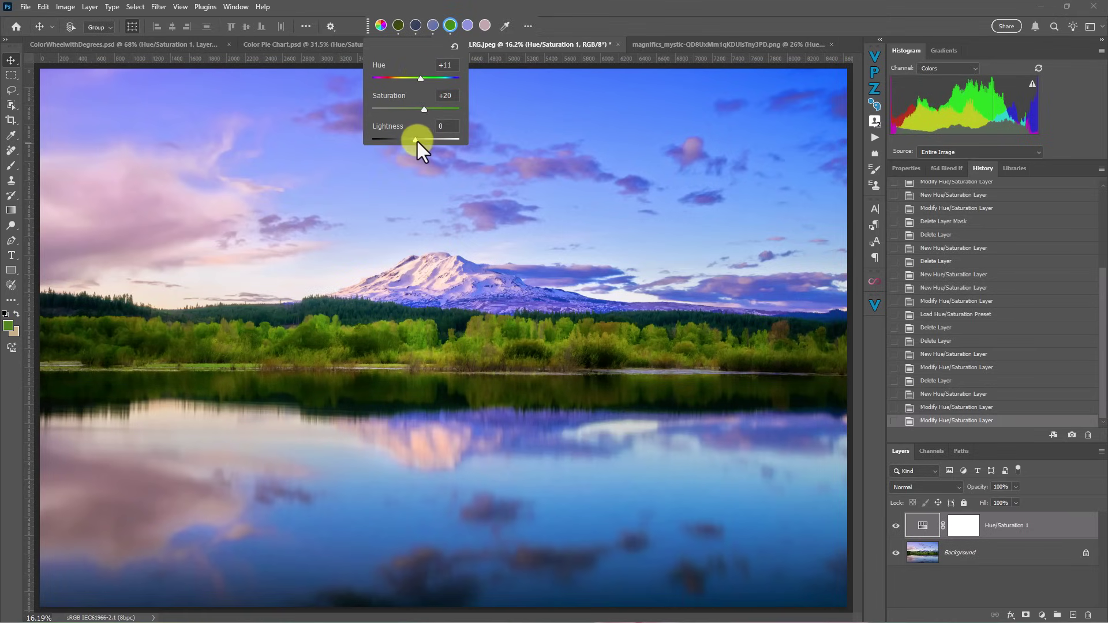
pyautogui.moveTo(416, 140); pyautogui.dragTo(414, 140)
# Set the pink cloud range to Saturation +14 and Lightness -5
pyautogui.click(482, 26)
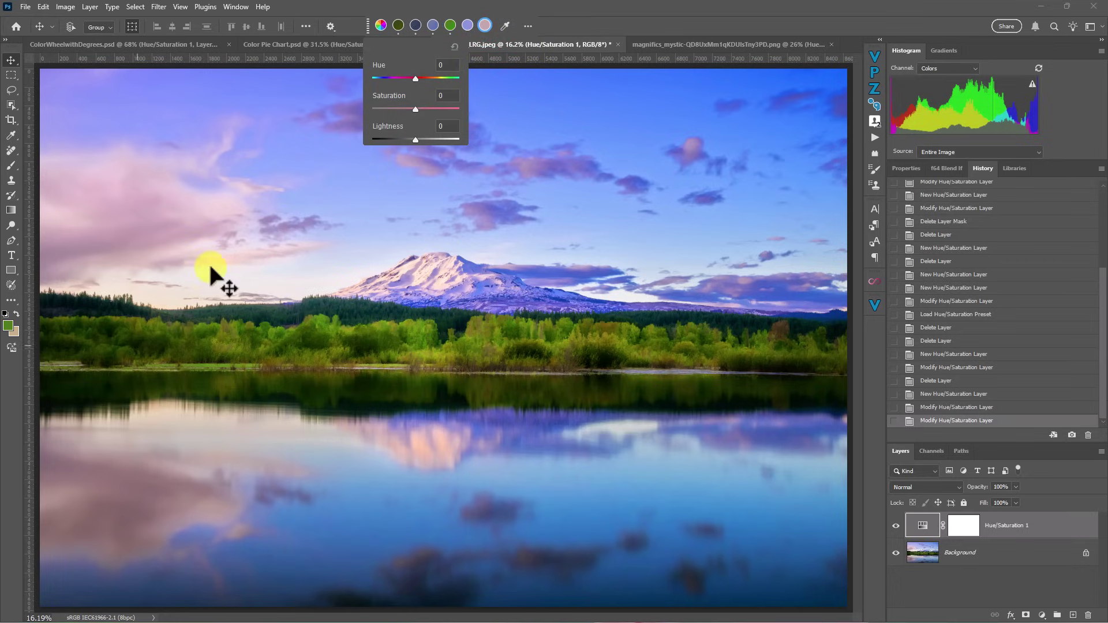
pyautogui.moveTo(415, 113)
pyautogui.mouseDown()
pyautogui.moveTo(472, 107)
pyautogui.moveTo(419, 110)
pyautogui.mouseUp()
pyautogui.moveTo(417, 141); pyautogui.dragTo(413, 141)
# On the makeup portrait, add a Hue/Saturation adjustment layer and show its quick colour-range controls
pyautogui.click(700, 45)
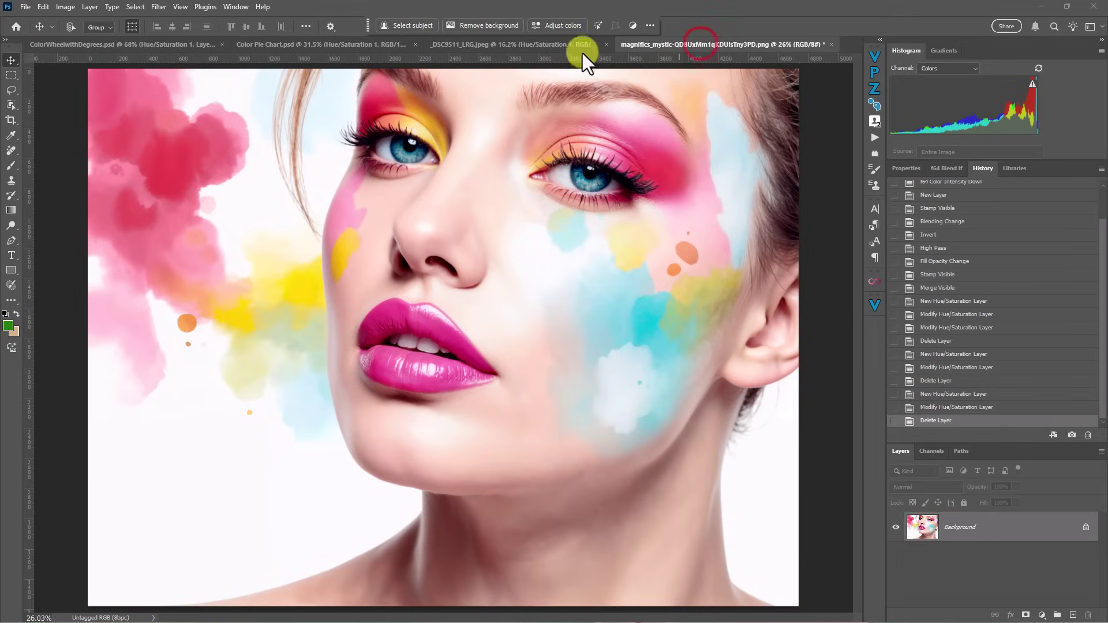
pyautogui.click(551, 25)
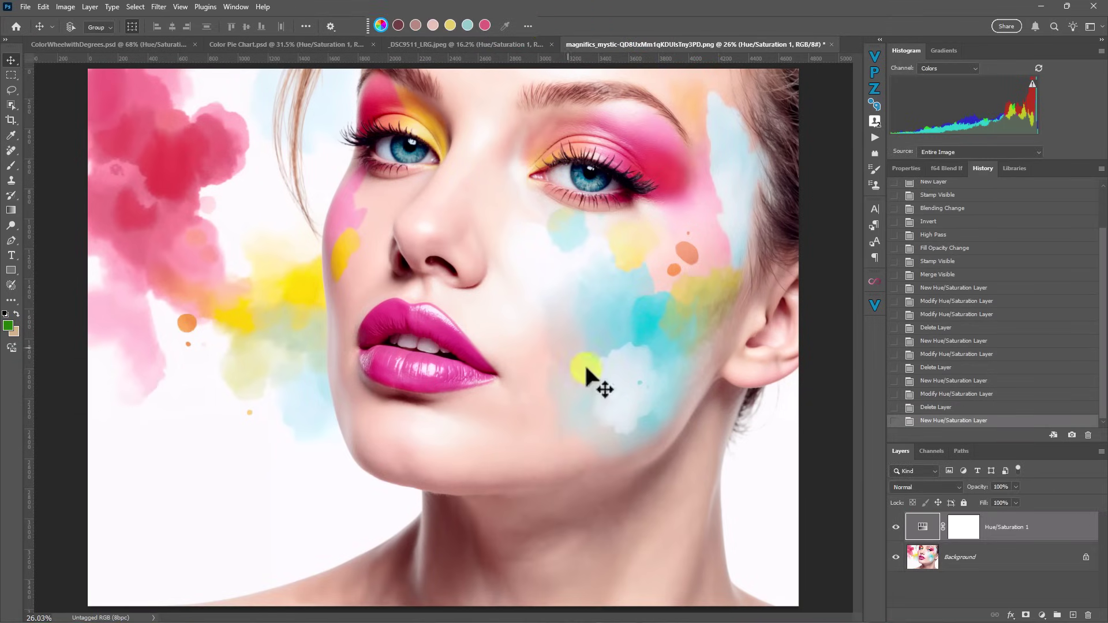
pyautogui.click(401, 25)
pyautogui.click(399, 25)
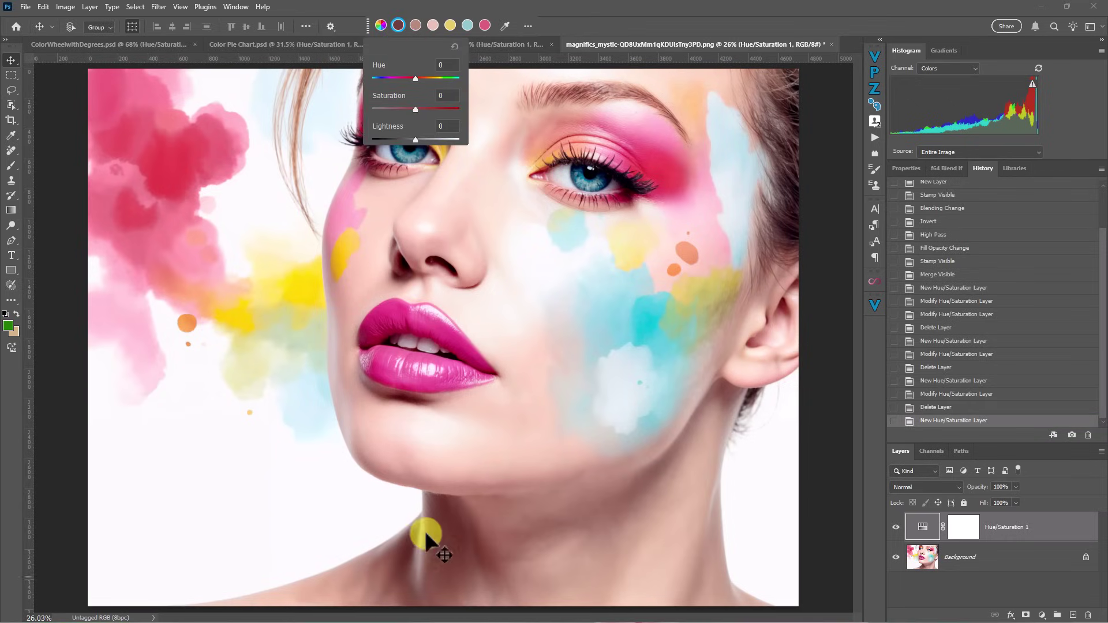
# Compare the beige, red and yellow swatches, then bring up the Color Picker showing dark red #65413e
pyautogui.click(415, 24)
pyautogui.click(431, 25)
pyautogui.click(417, 24)
pyautogui.click(432, 25)
pyautogui.click(416, 24)
pyautogui.click(433, 24)
pyautogui.click(450, 25)
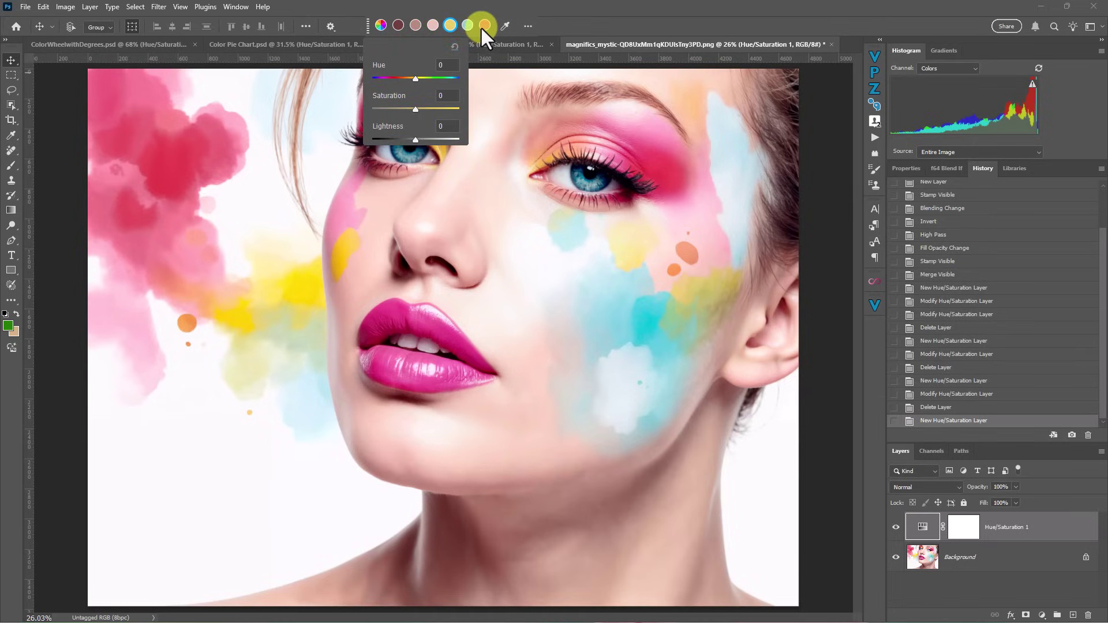
pyautogui.rightClick(469, 25)
pyautogui.click(397, 26)
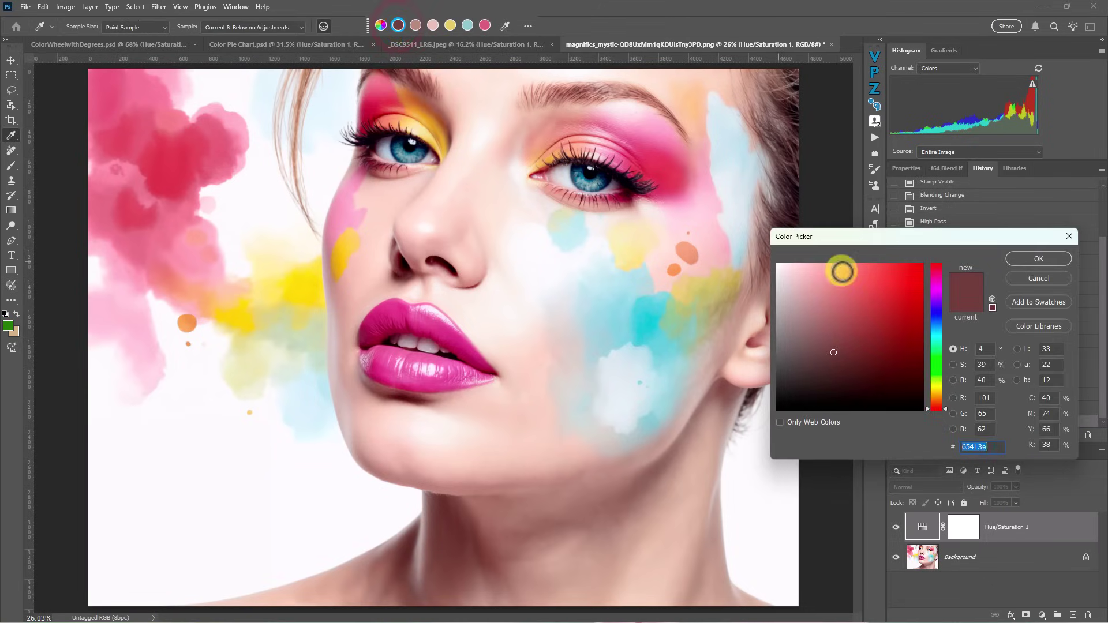
pyautogui.moveTo(838, 239); pyautogui.dragTo(627, 150)
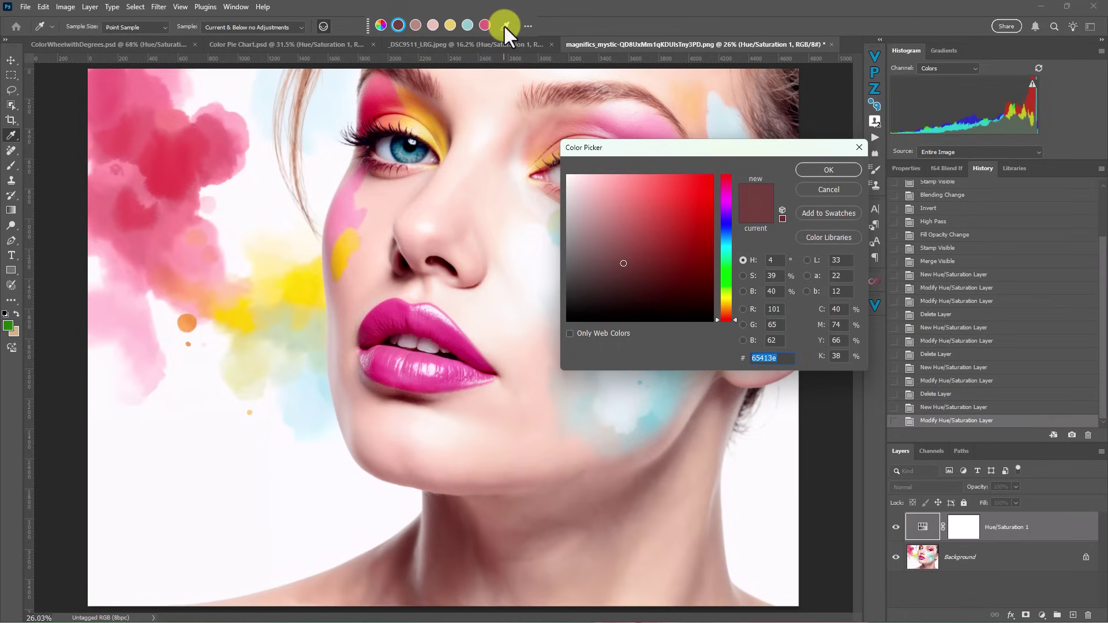
pyautogui.click(443, 327)
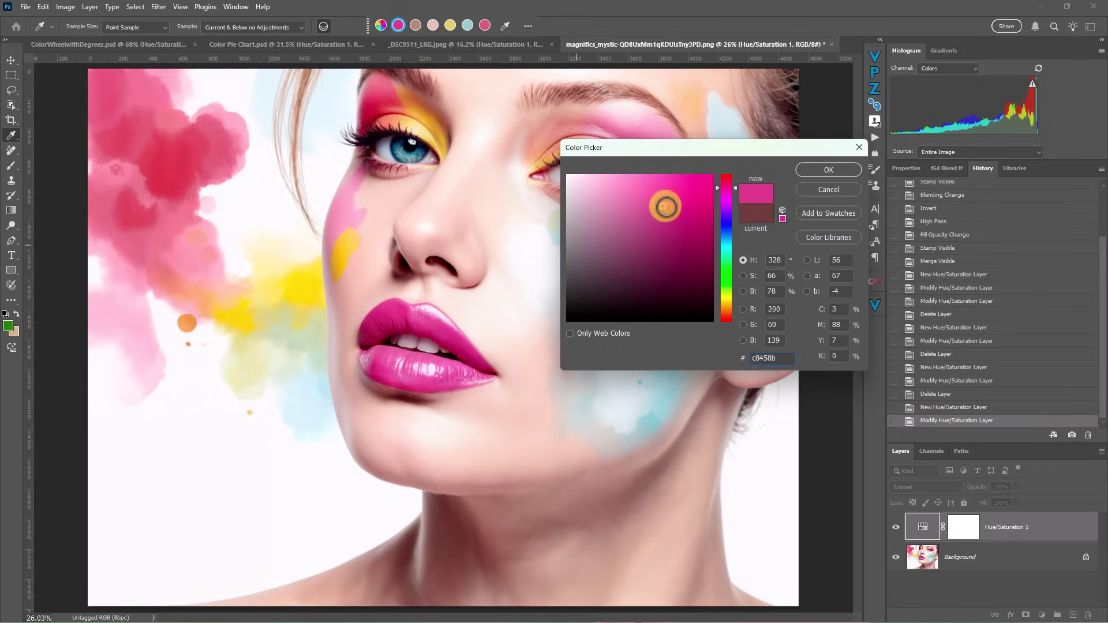
pyautogui.moveTo(664, 207)
pyautogui.mouseDown()
pyautogui.moveTo(693, 240)
pyautogui.moveTo(680, 233)
pyautogui.moveTo(688, 246)
pyautogui.moveTo(663, 250)
pyautogui.moveTo(671, 236)
pyautogui.mouseUp()
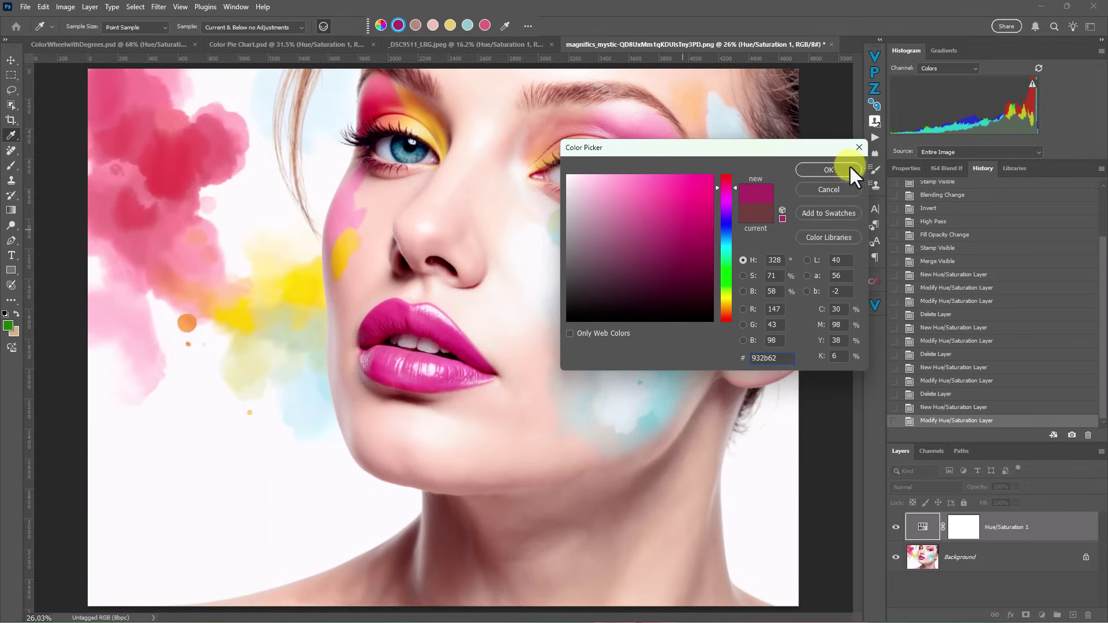
pyautogui.click(823, 188)
pyautogui.press('v')
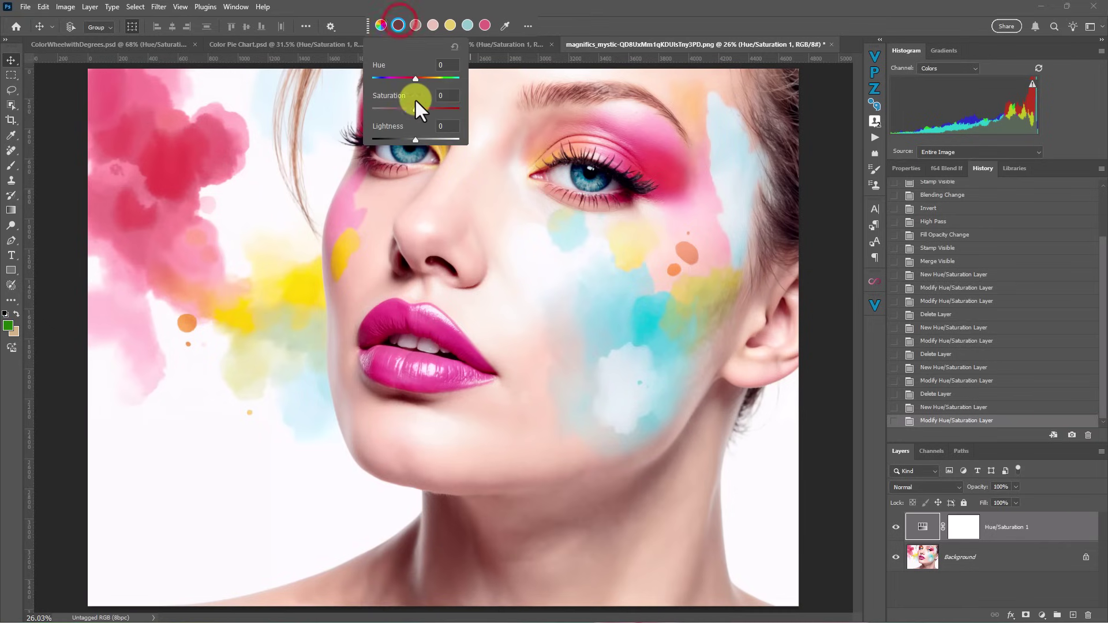
# Boost the dark-red range's Saturation, settling it at +18
pyautogui.moveTo(416, 110); pyautogui.dragTo(426, 108)
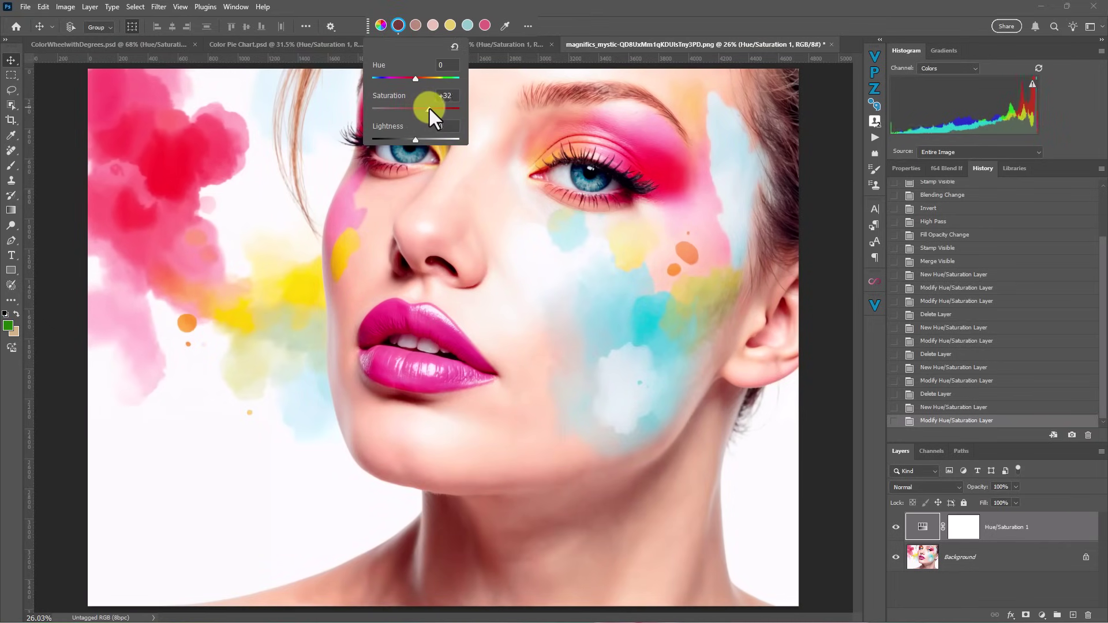
pyautogui.click(911, 169)
pyautogui.click(399, 26)
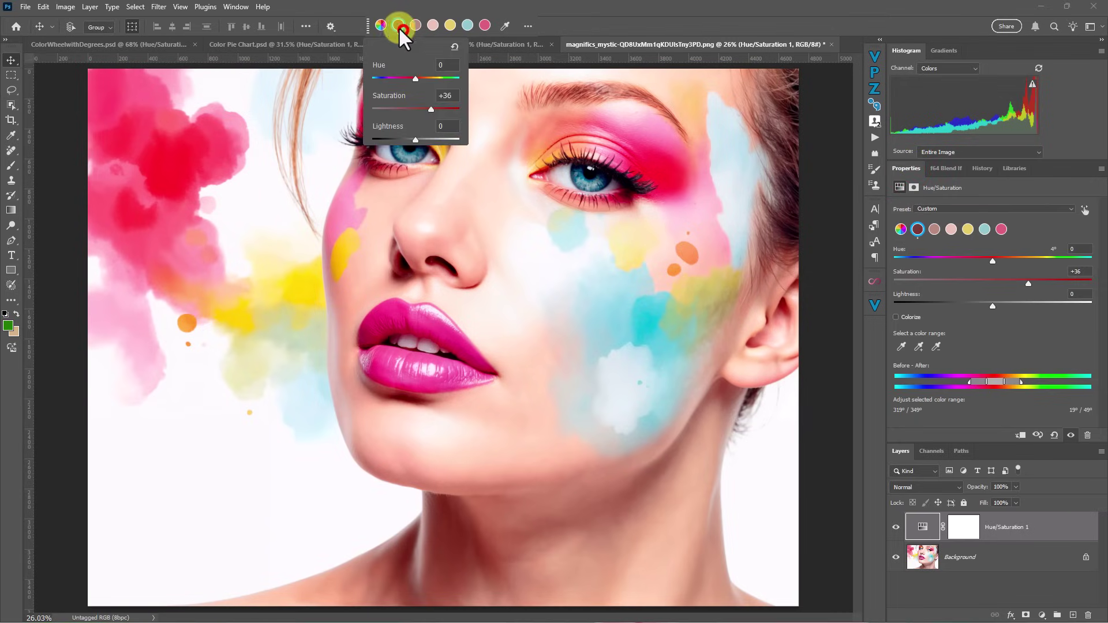
pyautogui.moveTo(427, 105); pyautogui.dragTo(441, 108)
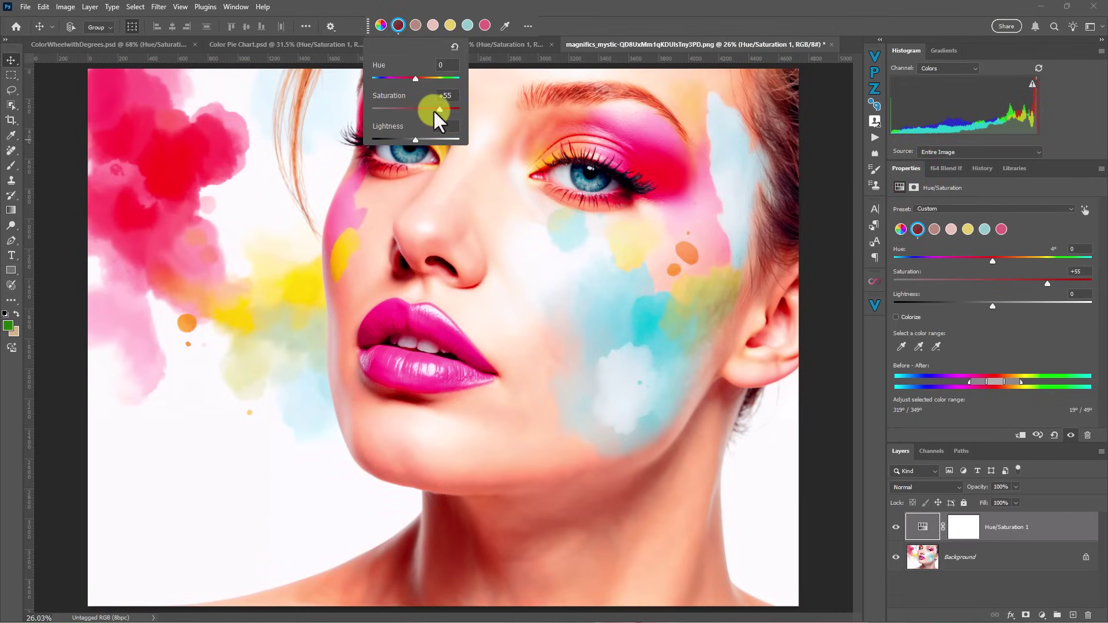
pyautogui.moveTo(434, 109); pyautogui.dragTo(431, 110)
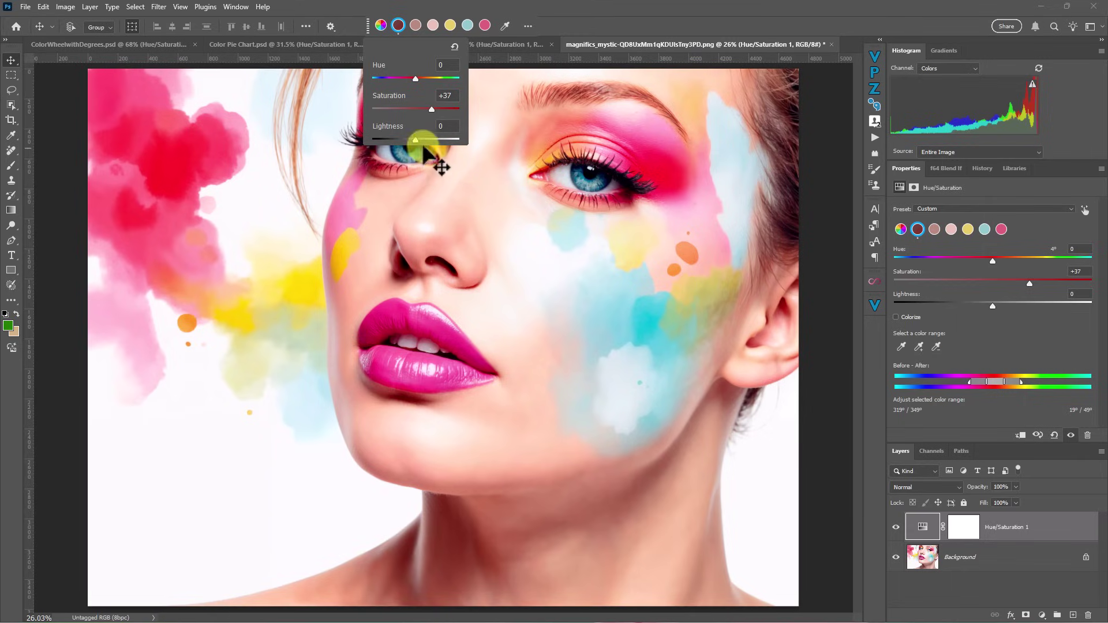
# Darken the reds to Lightness -21 and narrow their range to 356°/1°–19°/49°
pyautogui.moveTo(407, 137); pyautogui.dragTo(420, 110)
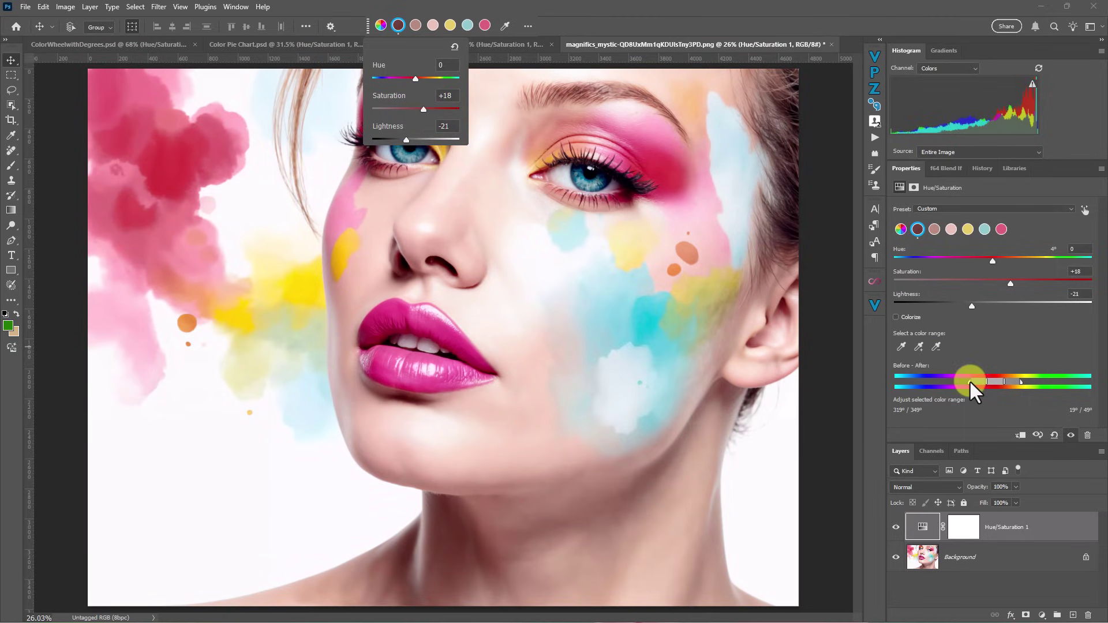
pyautogui.moveTo(970, 381); pyautogui.dragTo(967, 382)
pyautogui.moveTo(872, 521); pyautogui.dragTo(919, 530)
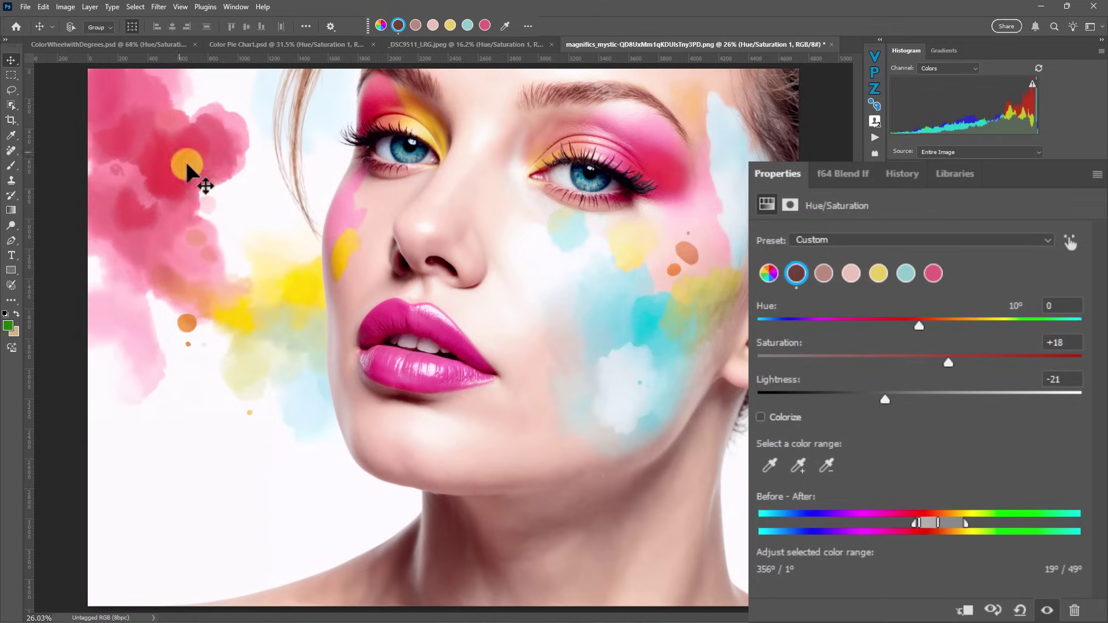
# Give the pink range Saturation +47 and trim its upper end to 6°
pyautogui.click(485, 25)
pyautogui.moveTo(418, 109); pyautogui.dragTo(436, 109)
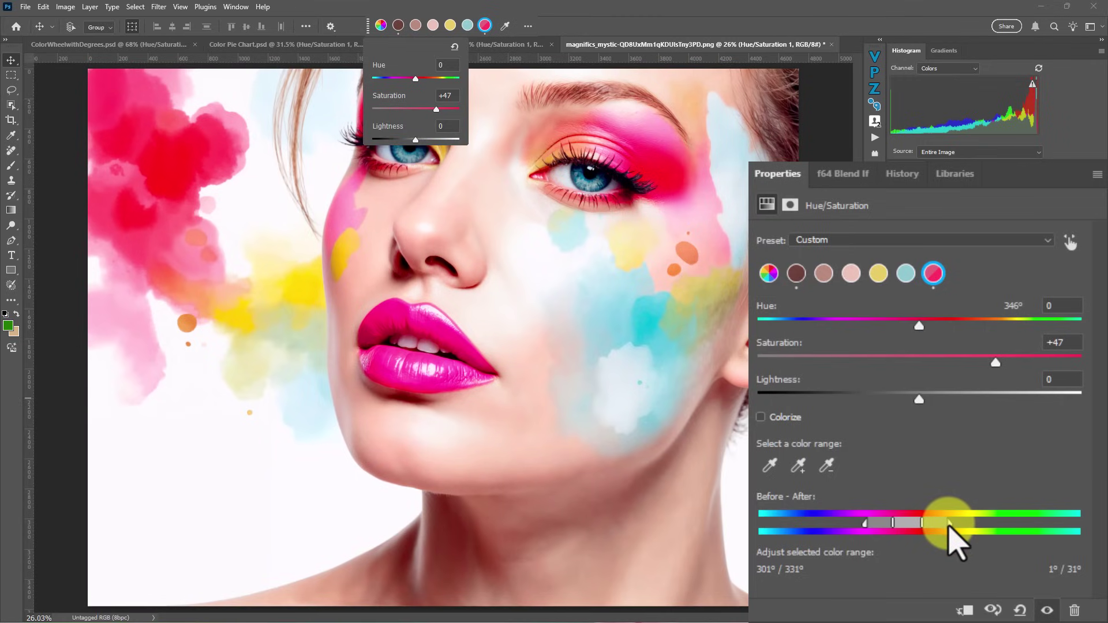
pyautogui.moveTo(949, 524); pyautogui.dragTo(932, 525)
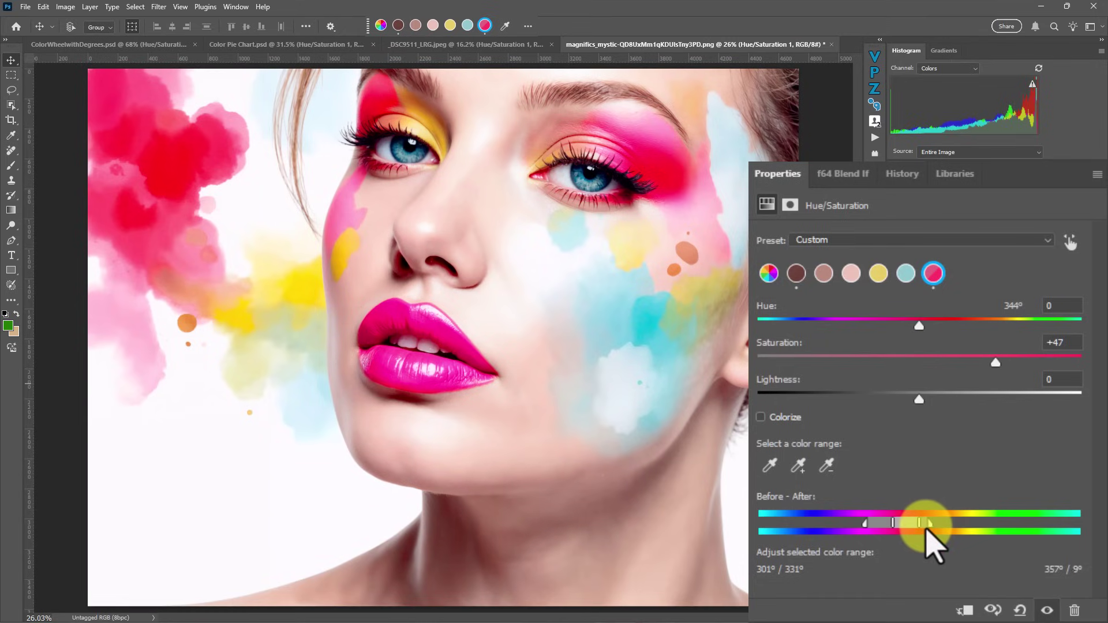
pyautogui.moveTo(925, 530); pyautogui.dragTo(923, 530)
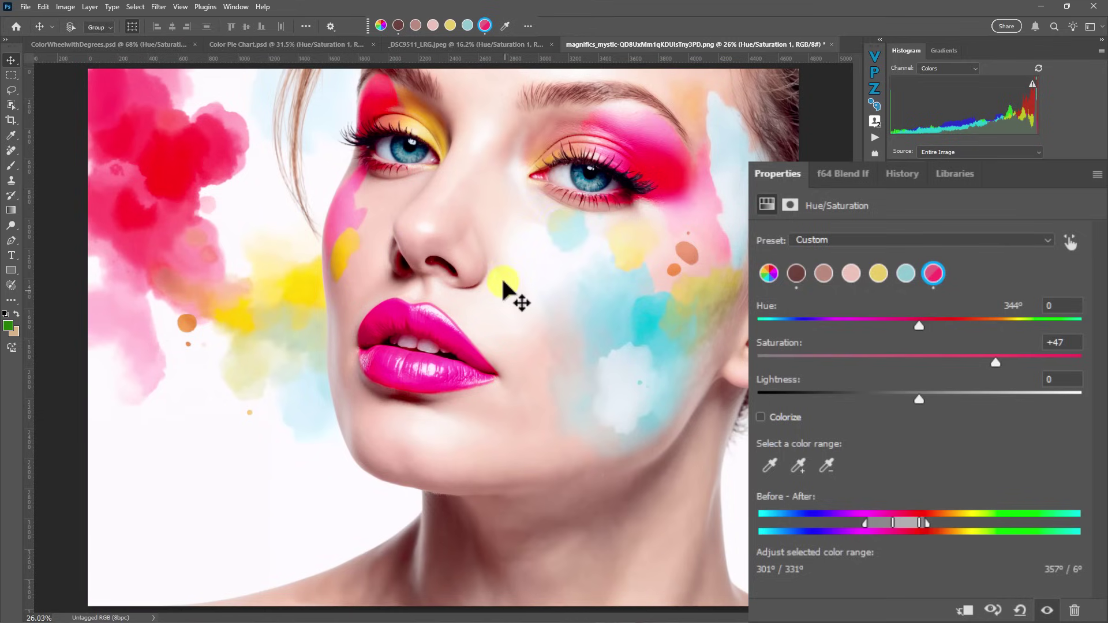
# Narrow the pink range's lower edge to 321°/331° and toggle the adjustment to compare before and after
pyautogui.click(397, 24)
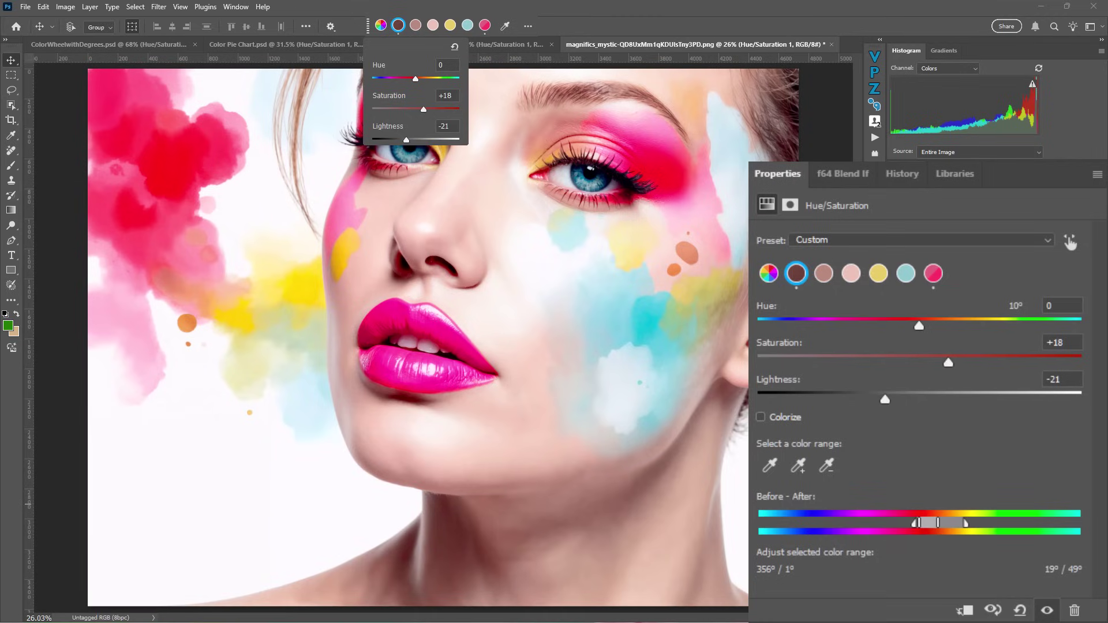
pyautogui.click(442, 98)
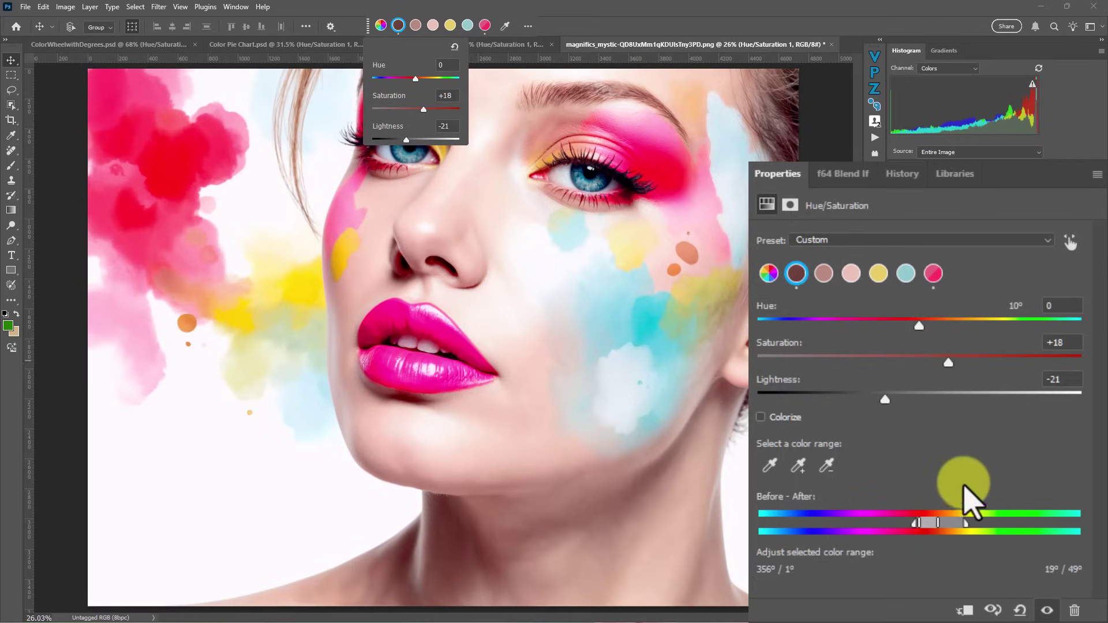
pyautogui.click(485, 25)
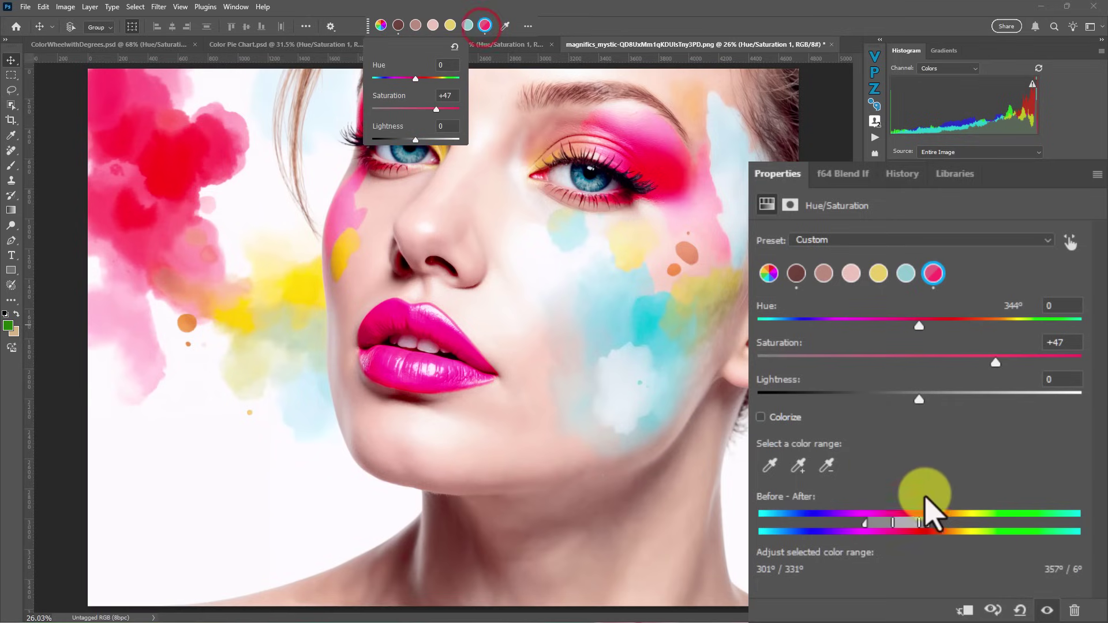
pyautogui.moveTo(940, 523); pyautogui.dragTo(883, 523)
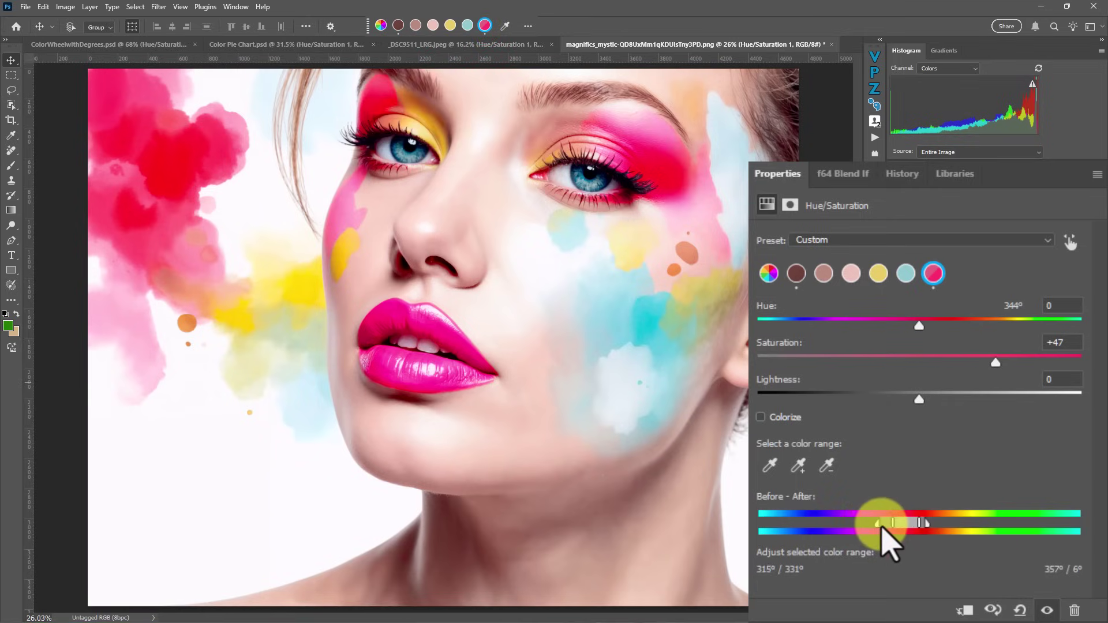
pyautogui.hotkey('ctrl', ',')
pyautogui.hotkey('ctrl', ',')
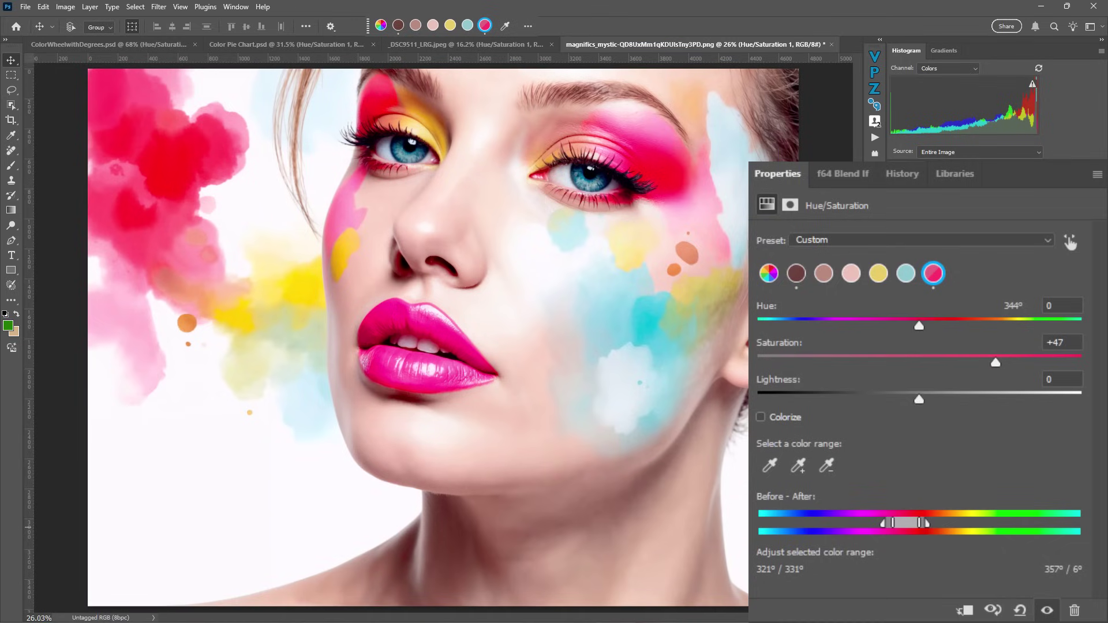
# Set the reds' Lightness to -22 and pull the range's upper falloff in to 29°
pyautogui.click(796, 273)
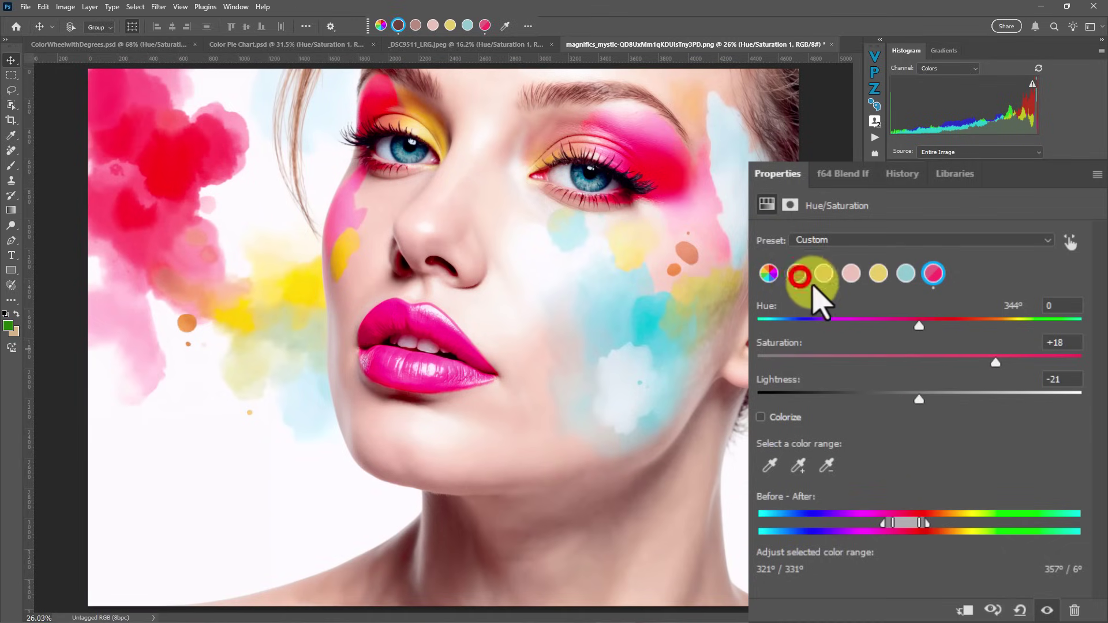
pyautogui.moveTo(887, 397); pyautogui.dragTo(894, 398)
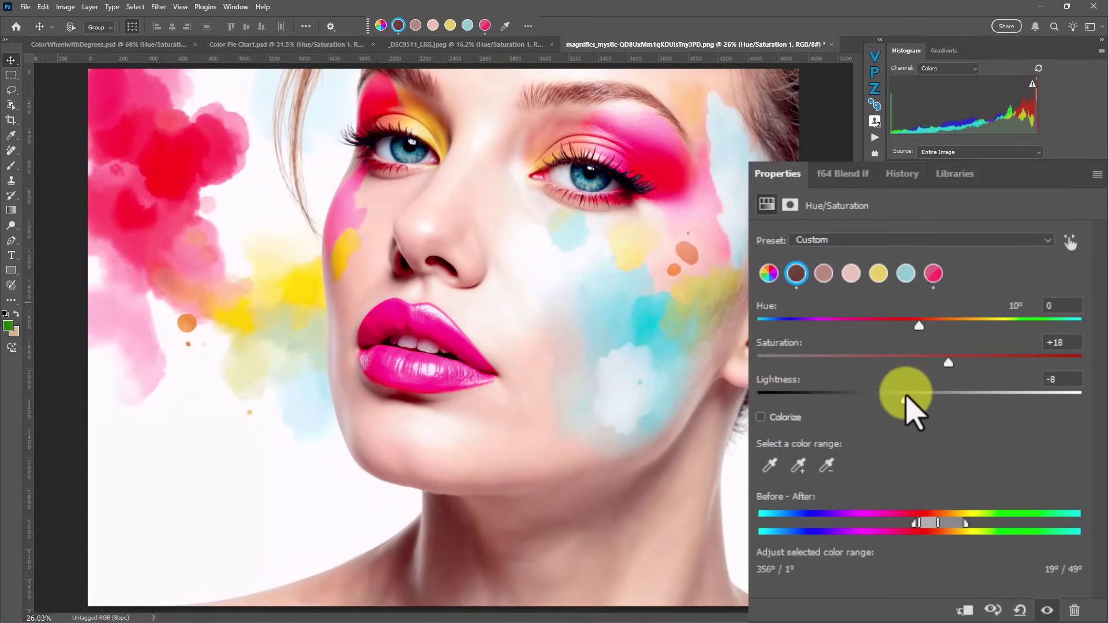
pyautogui.moveTo(906, 395); pyautogui.dragTo(883, 399)
pyautogui.click(947, 361)
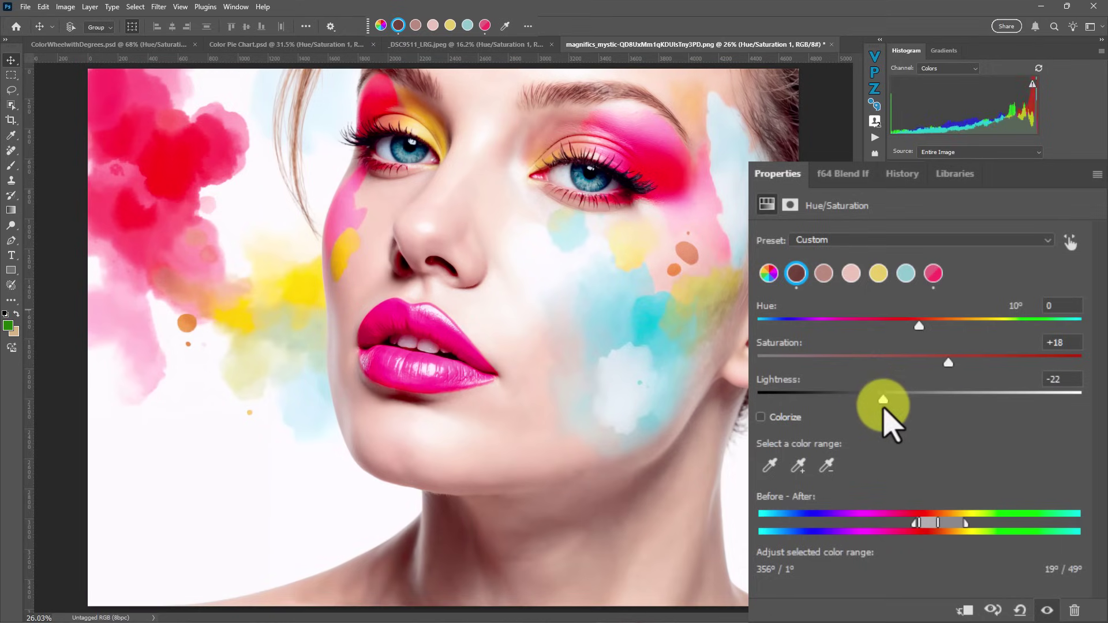
pyautogui.moveTo(964, 522)
pyautogui.mouseDown()
pyautogui.moveTo(954, 525)
pyautogui.moveTo(989, 525)
pyautogui.moveTo(952, 527)
pyautogui.mouseUp()
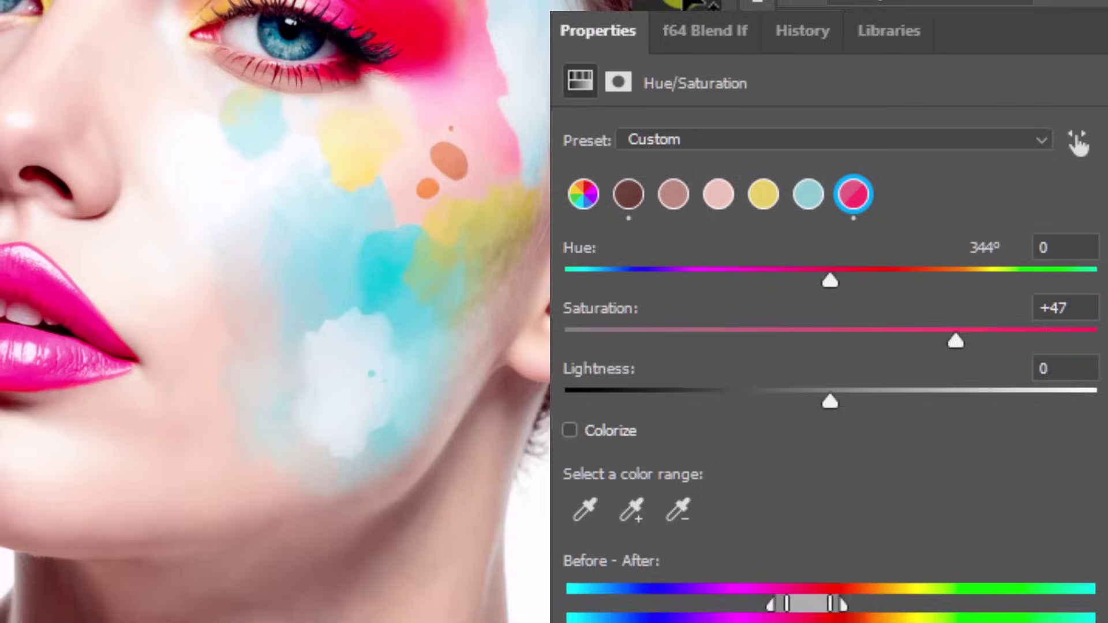
# Shift the pink range's Hue to -12, leaning the pinks toward magenta
pyautogui.click(885, 308)
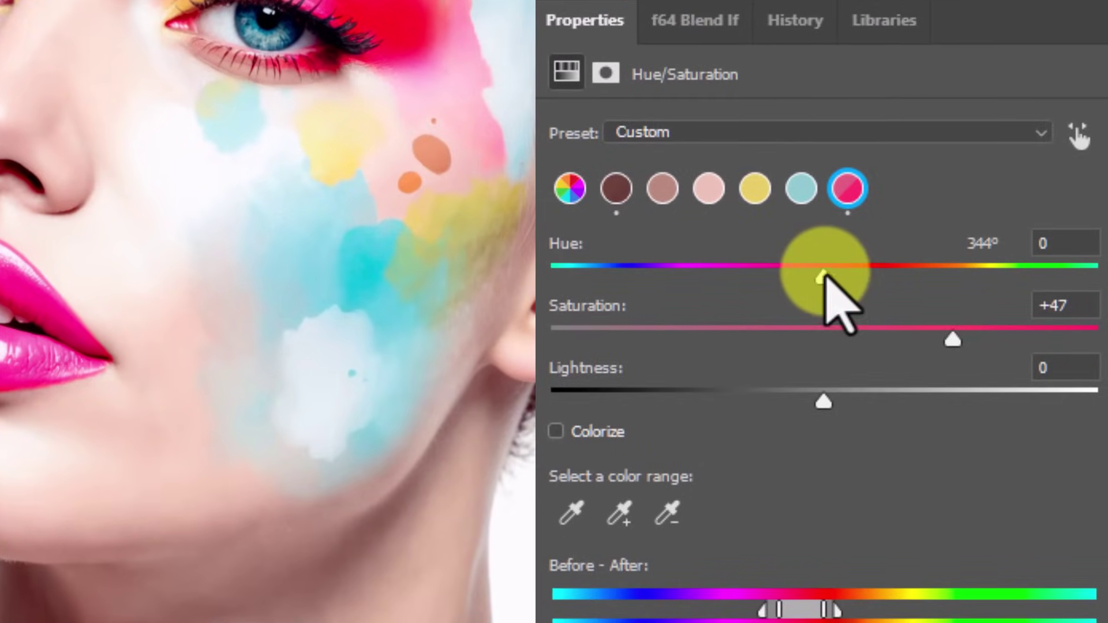
pyautogui.moveTo(824, 276); pyautogui.dragTo(773, 297)
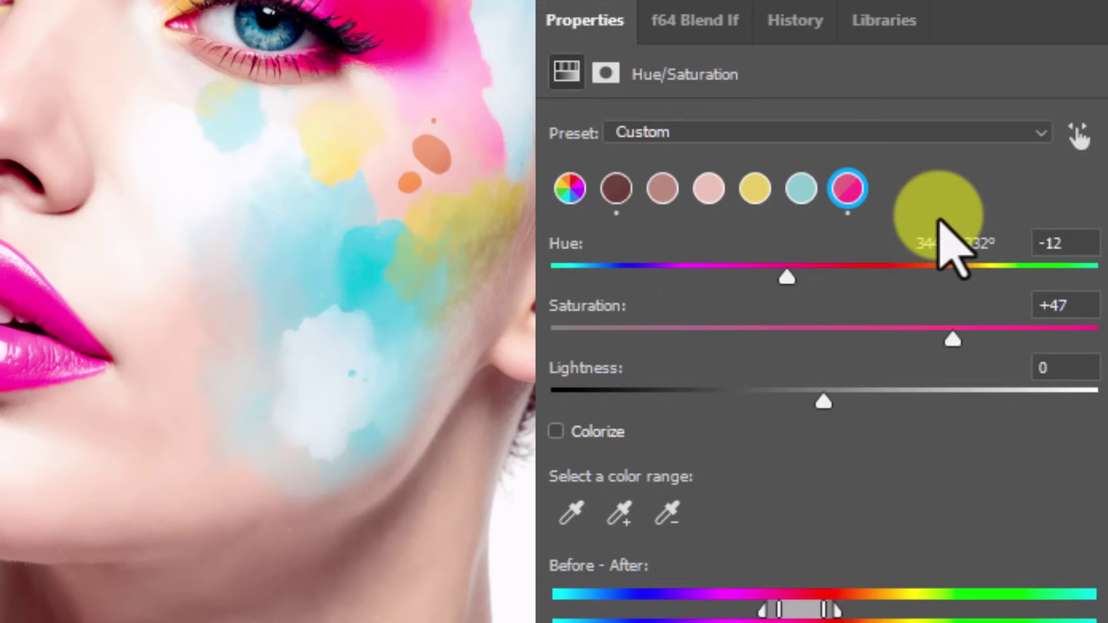